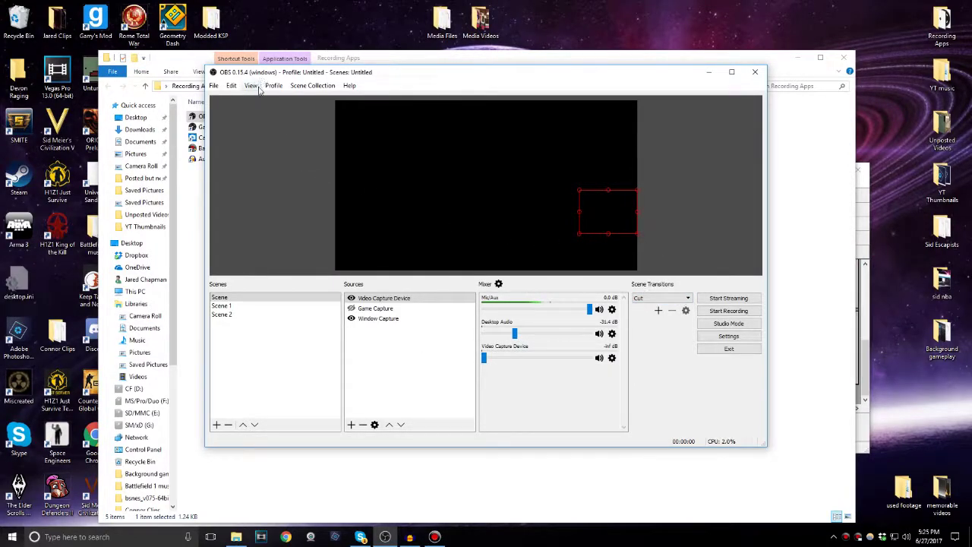
Step: Look at Scene 1's sources, then make Scene 2 the current scene
left_click(237, 306)
left_click(242, 314)
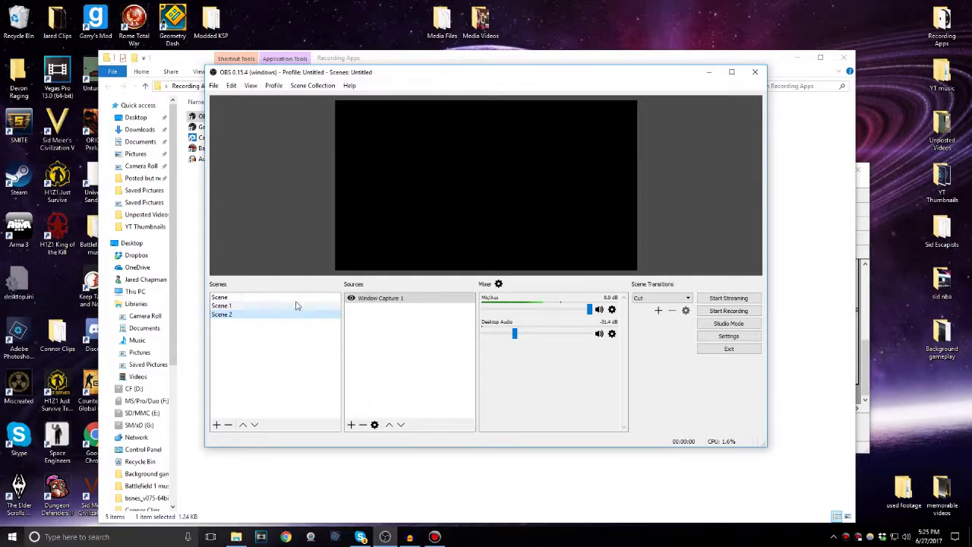
Step: Add a new scene named Scene 3 and bring up options for its empty source list
right_click(234, 338)
left_click(250, 343)
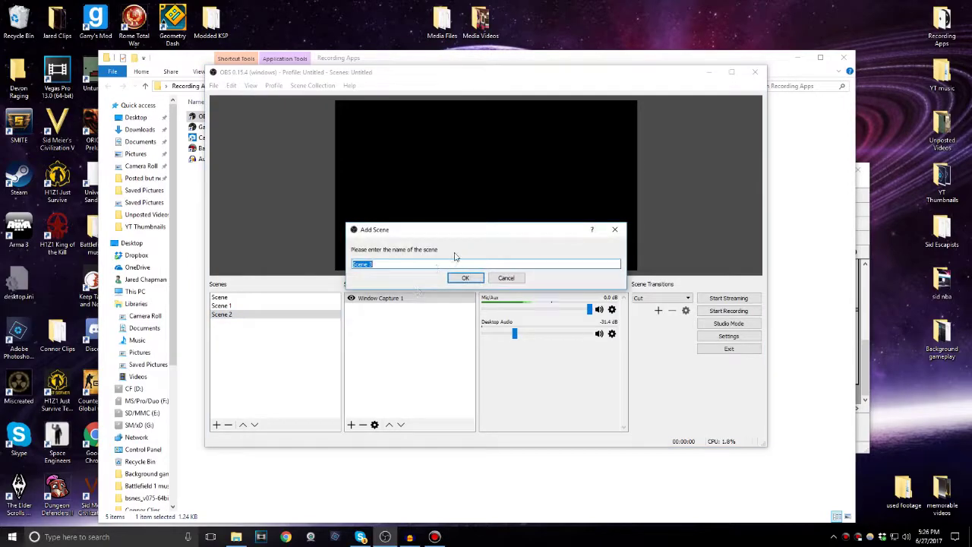
left_click(462, 278)
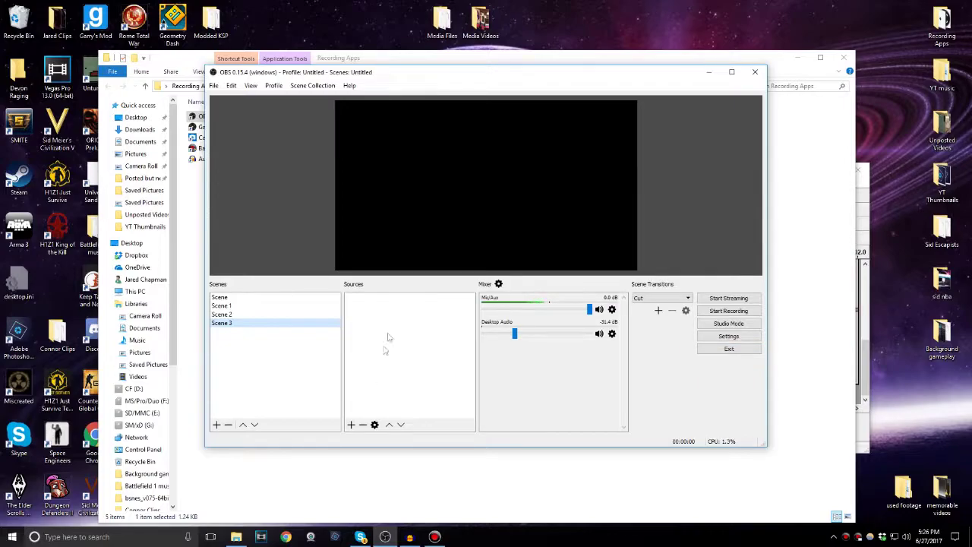
left_click(404, 329)
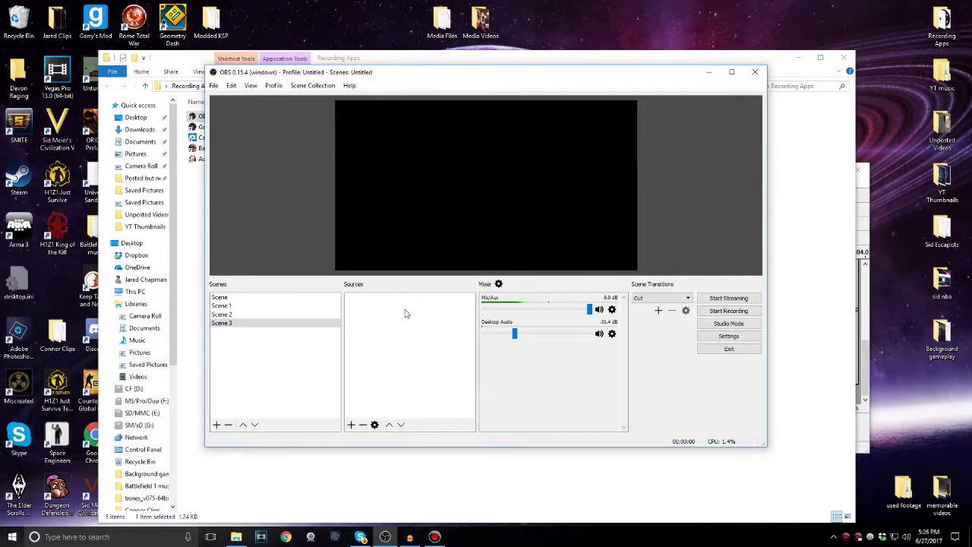
right_click(408, 315)
Step: Add a Window Capture source named Window Capture 2 to Scene 3
key("Escape")
right_click(418, 324)
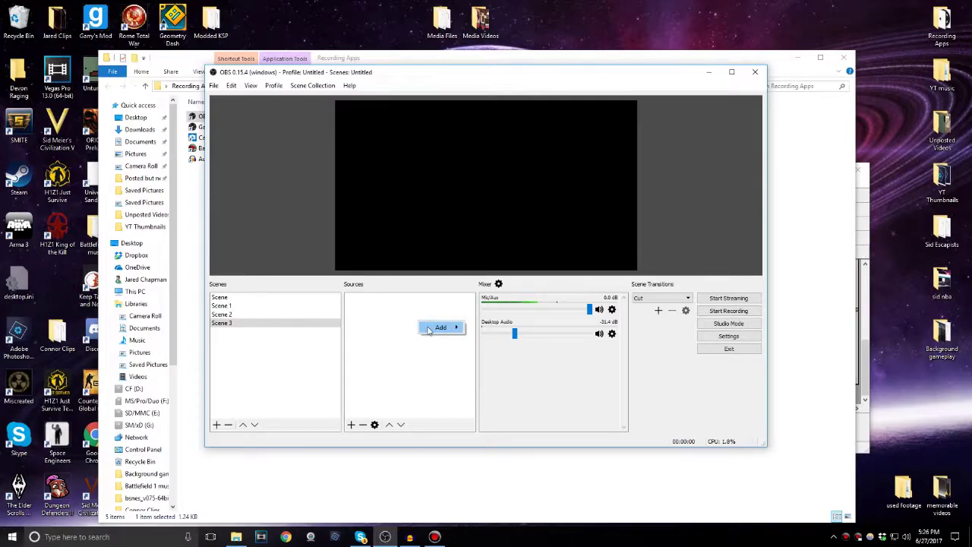
mouse_move(429, 330)
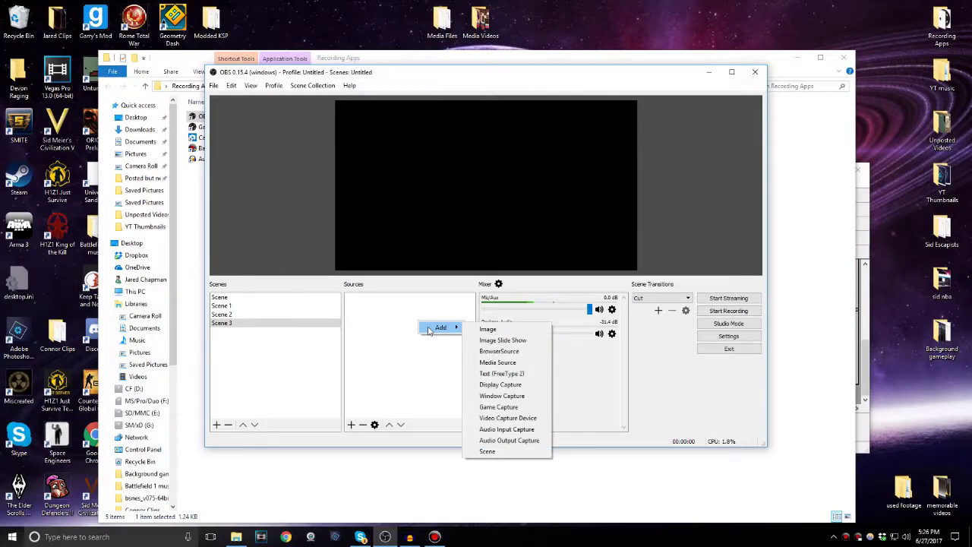
left_click(524, 397)
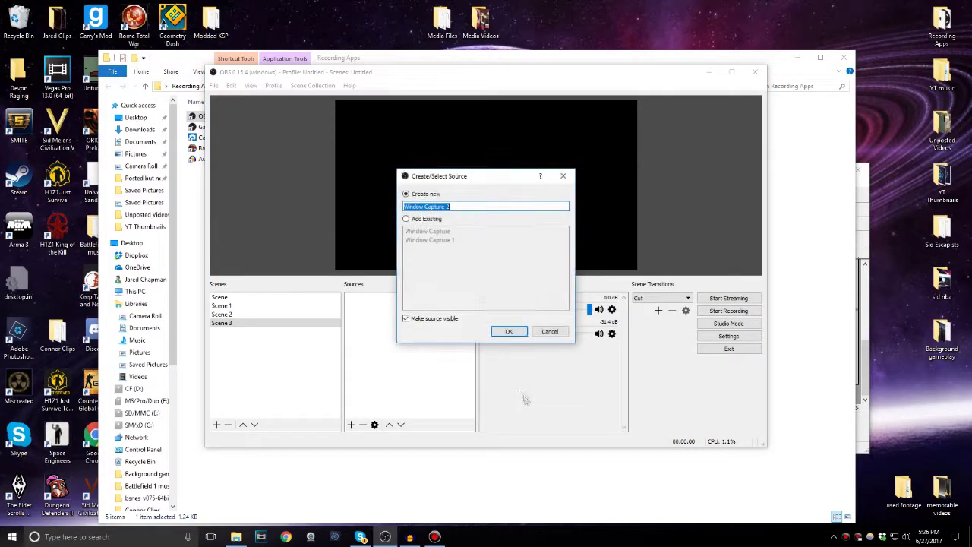
left_click(508, 334)
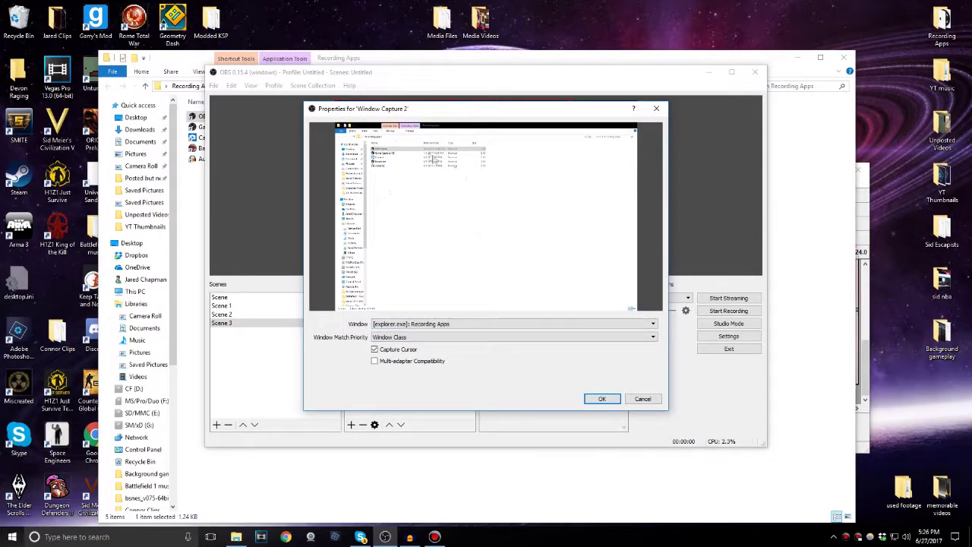
Step: Point Window Capture 2 at [audacity.exe]: Audacity with Capture Cursor left on
left_click(447, 324)
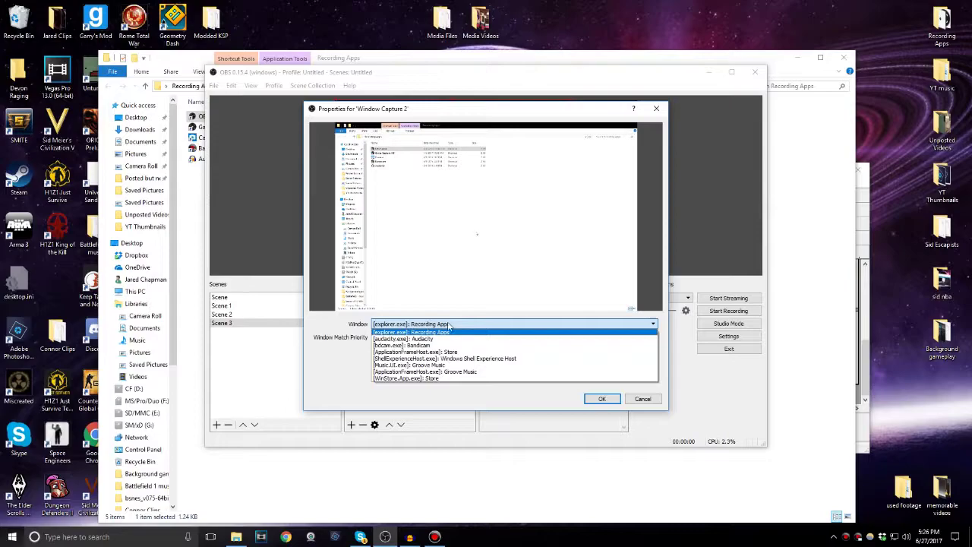
left_click(448, 338)
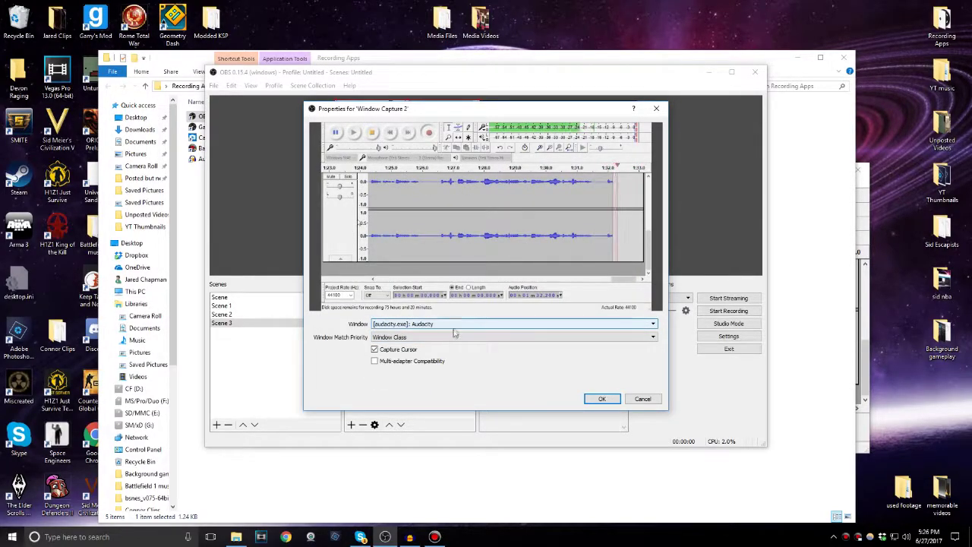
left_click(408, 352)
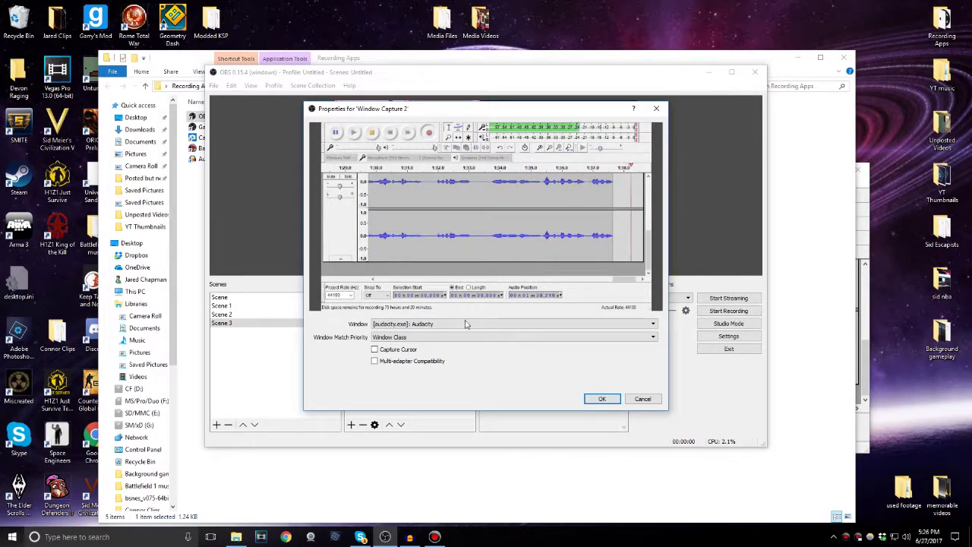
left_click(418, 352)
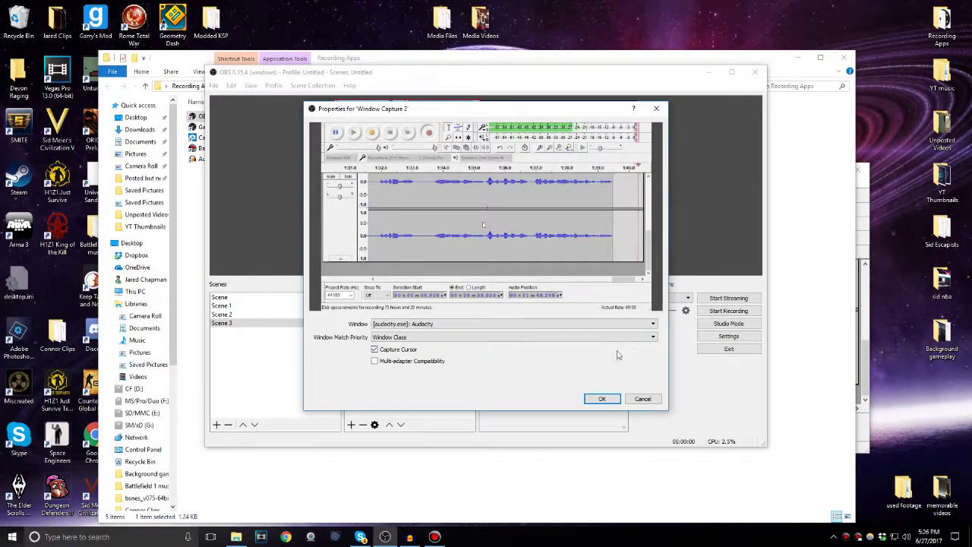
left_click(601, 399)
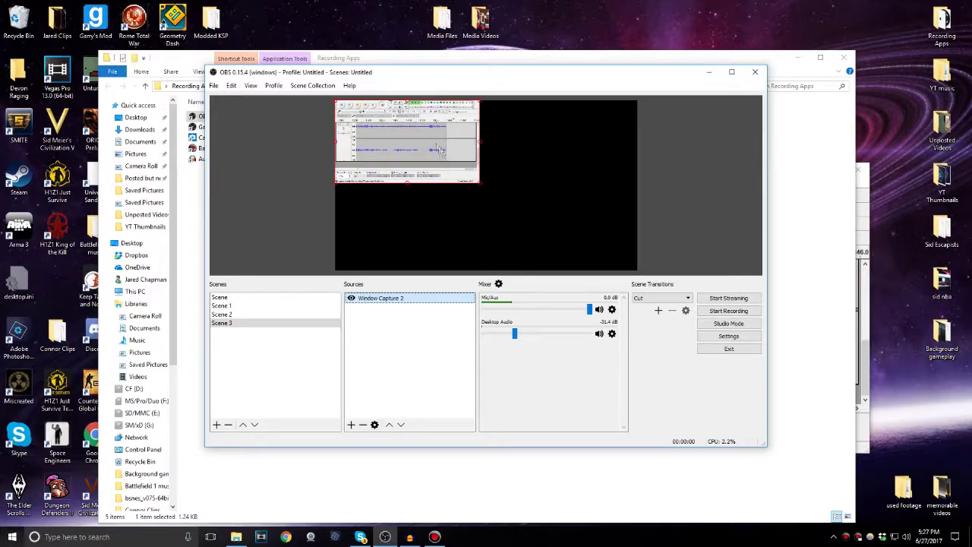
Step: Move the Audacity window down and right, then bring OBS back in front
left_click(409, 536)
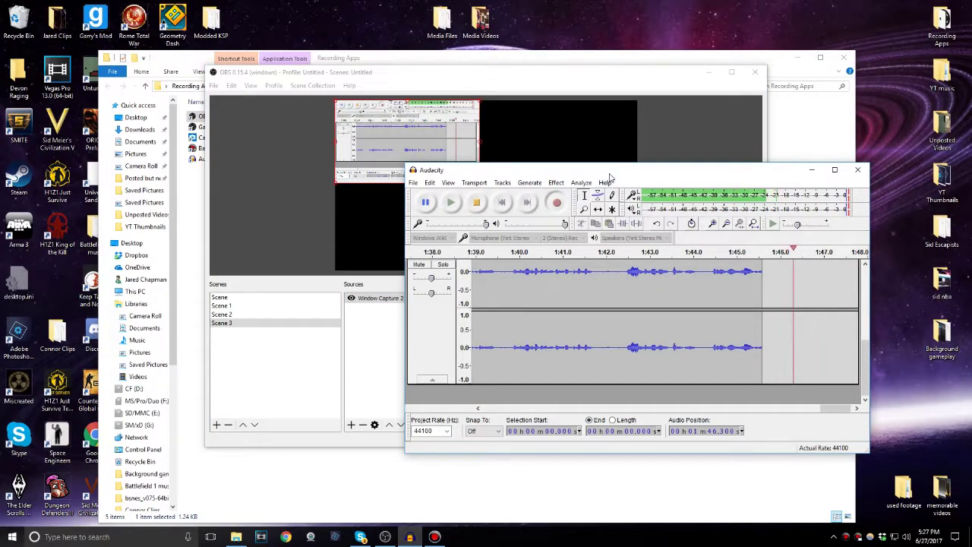
left_click_drag(611, 175, 682, 201)
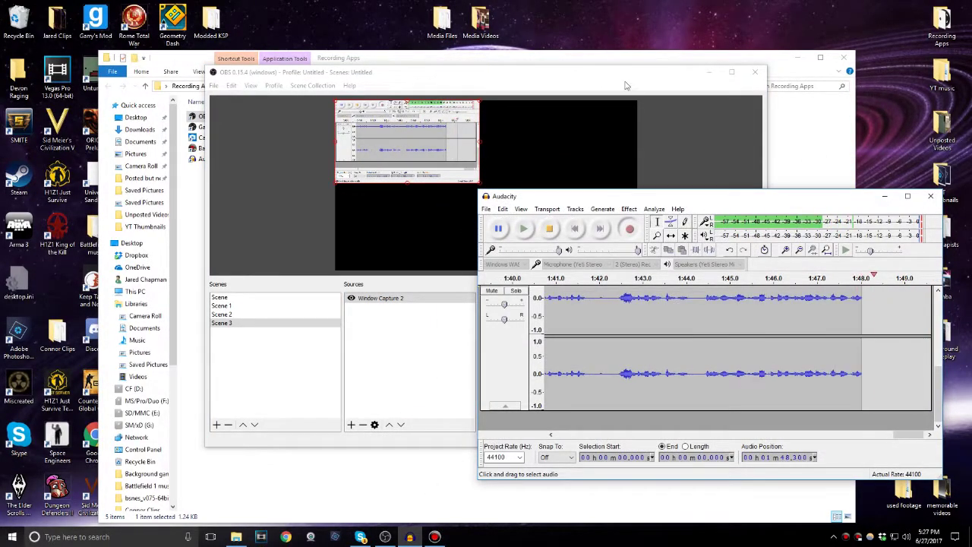
left_click(559, 121)
Step: Enlarge the Audacity capture in the preview by dragging its bottom-right handle
left_click_drag(479, 182, 634, 270)
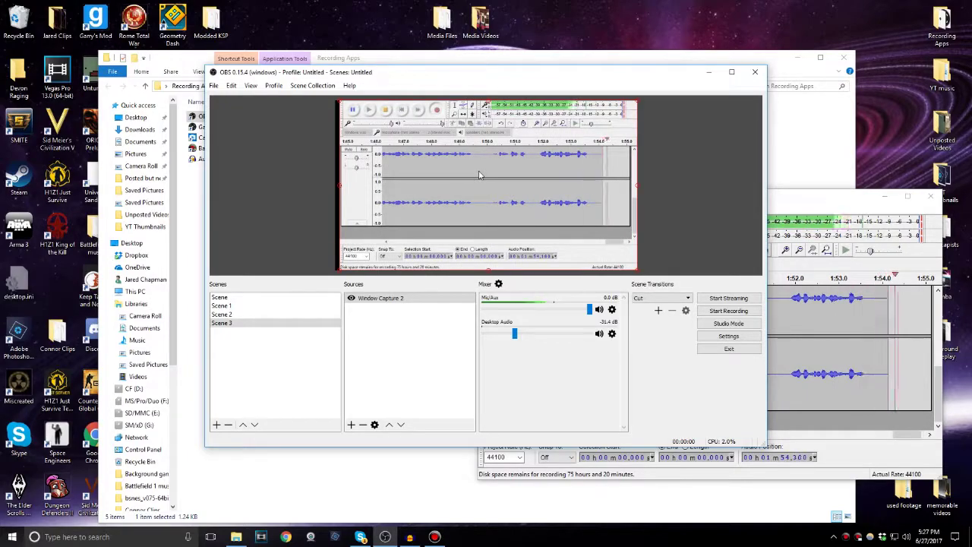
right_click(402, 299)
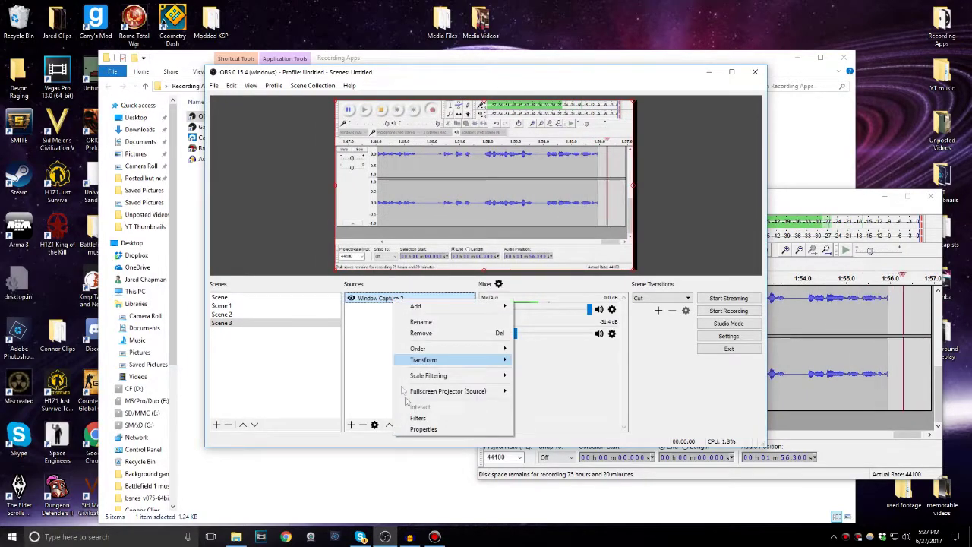
left_click(576, 373)
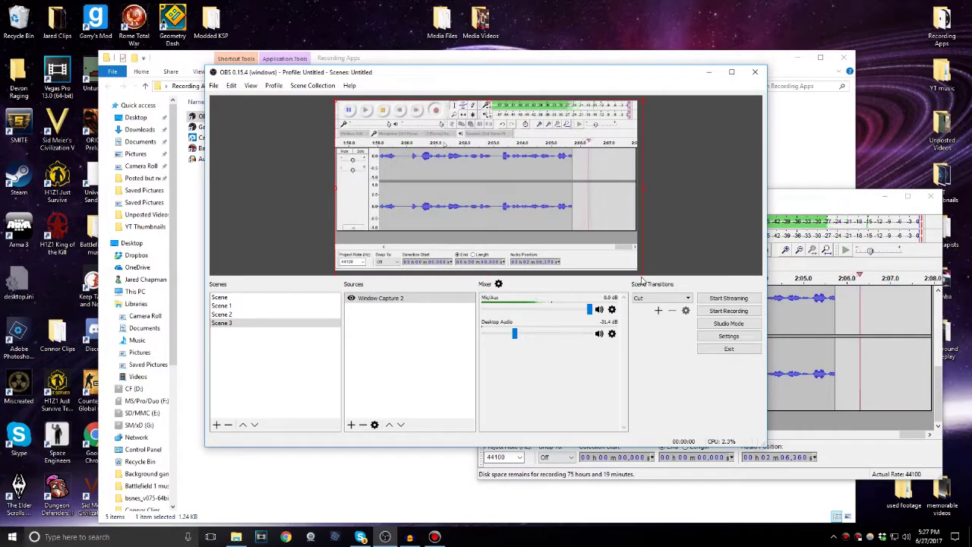
Step: Fine-tune the Audacity capture's corner so it fits the canvas, maximizing and restoring OBS
left_click_drag(636, 272, 631, 269)
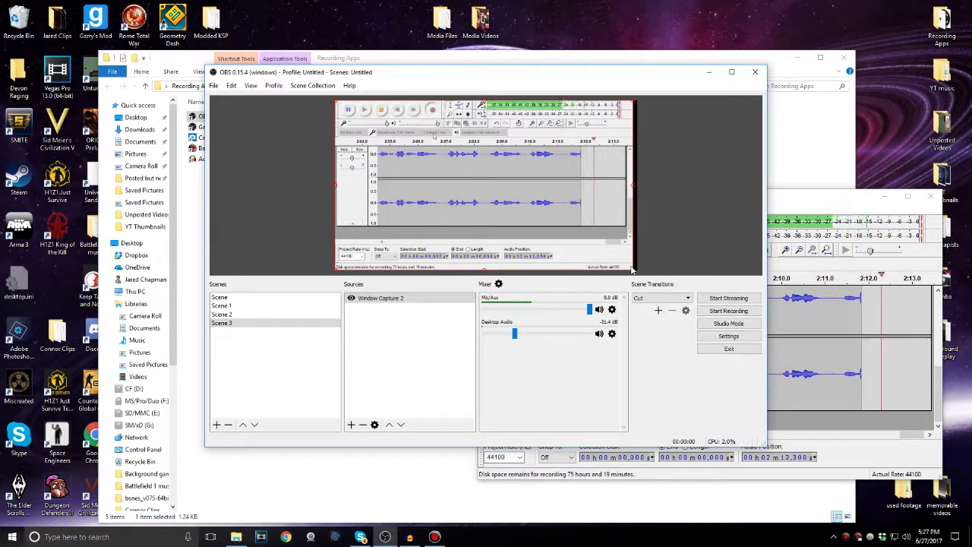
left_click_drag(636, 270, 638, 275)
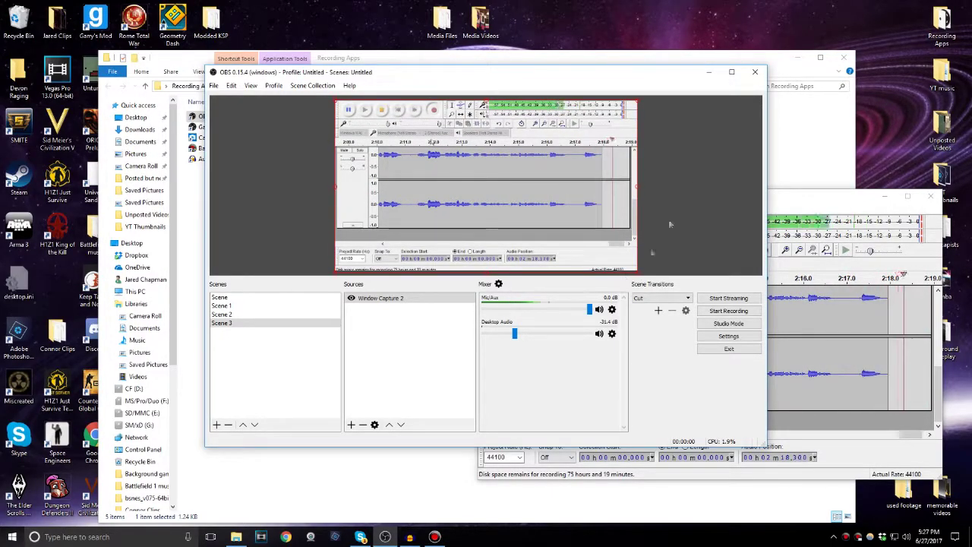
left_click(732, 72)
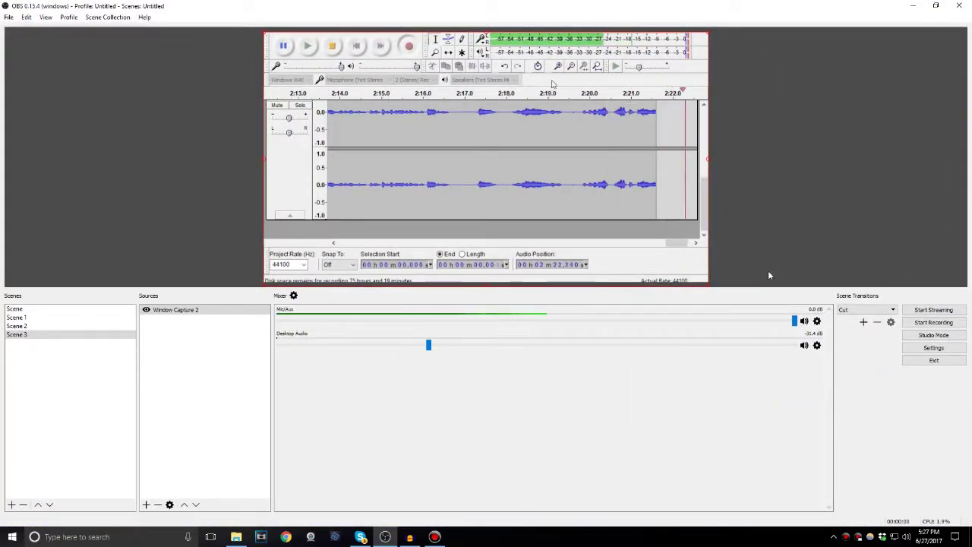
left_click(936, 5)
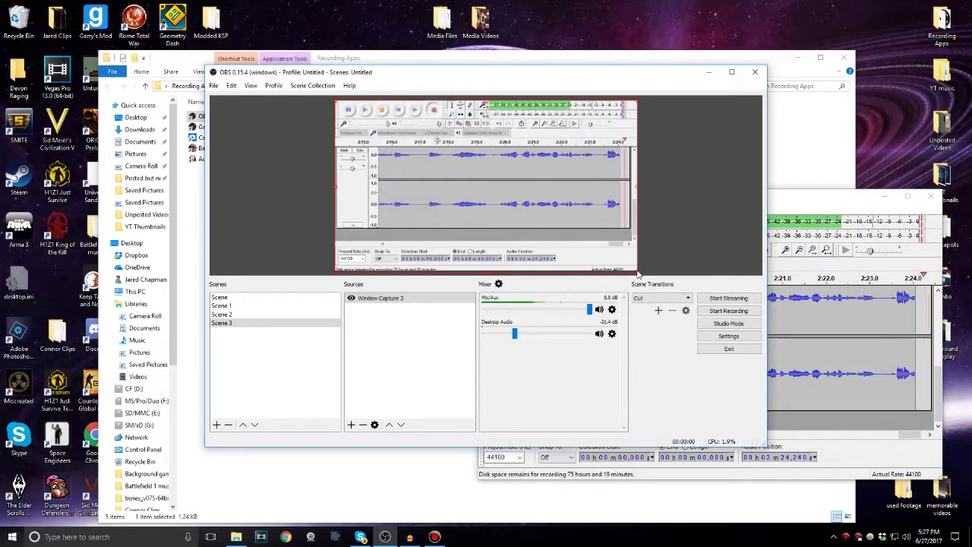
left_click_drag(637, 272, 630, 269)
Step: Widen the Audacity window slightly, then restore OBS from the taskbar
left_click(709, 71)
left_click(859, 199)
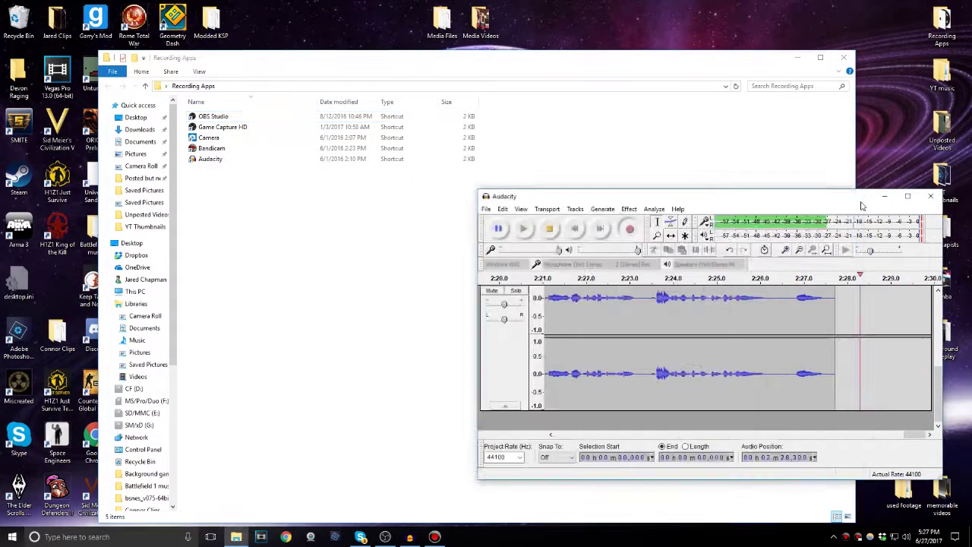
left_click_drag(946, 262, 955, 262)
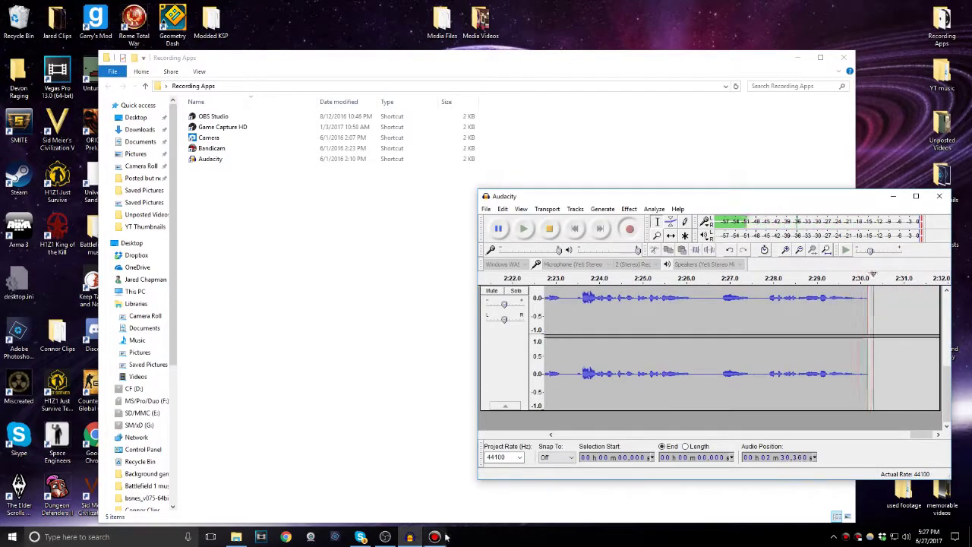
left_click(385, 536)
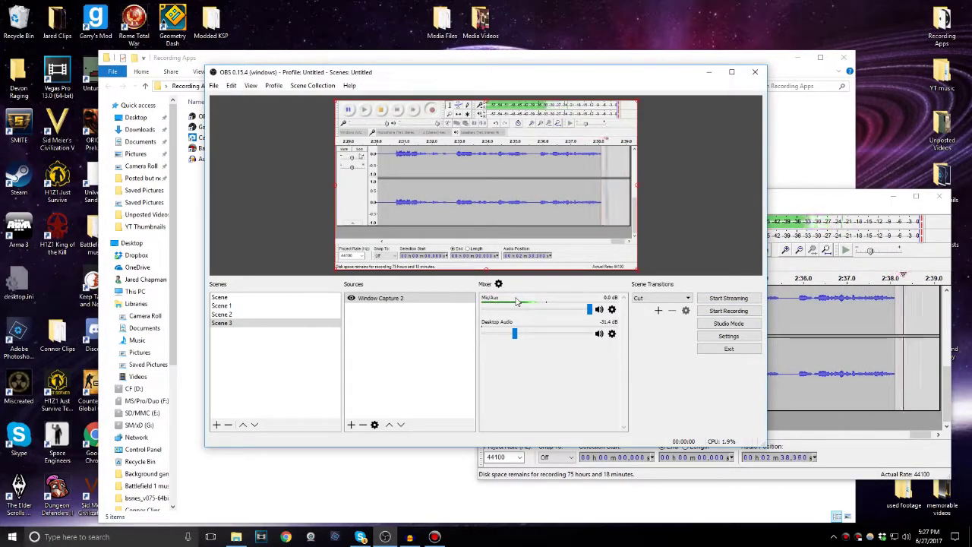
Step: Set the Mic/Aux device to Microphone (Yeti Stereo Microphone)
left_click(611, 310)
left_click(628, 329)
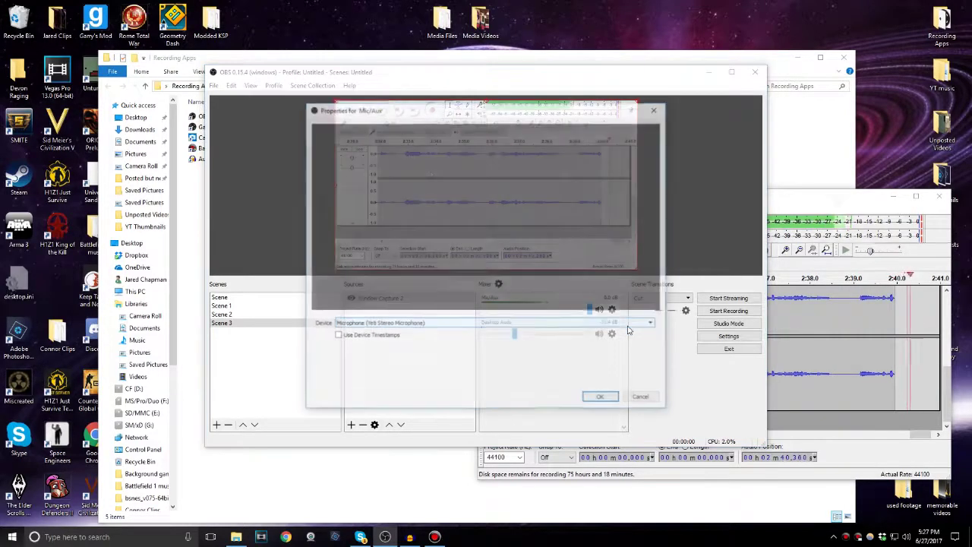
left_click(413, 323)
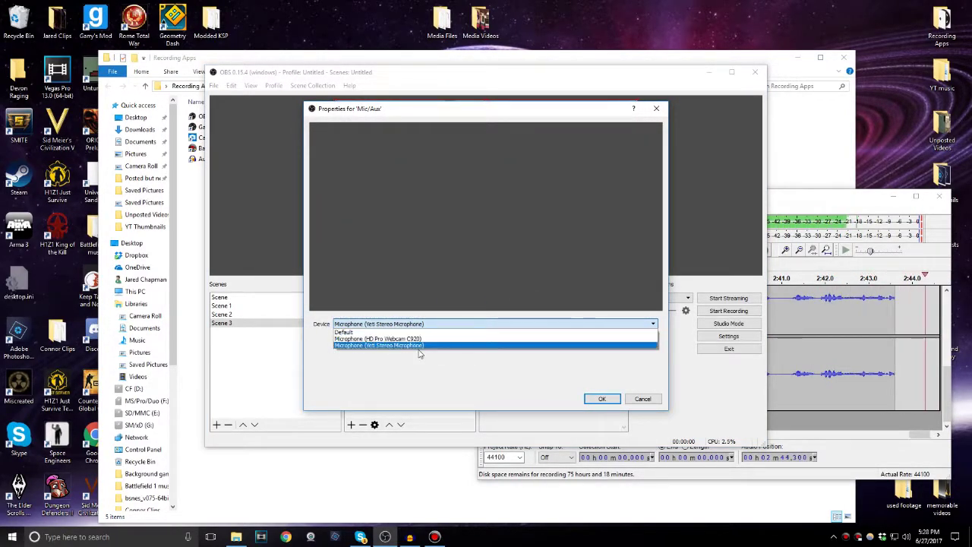
left_click(420, 346)
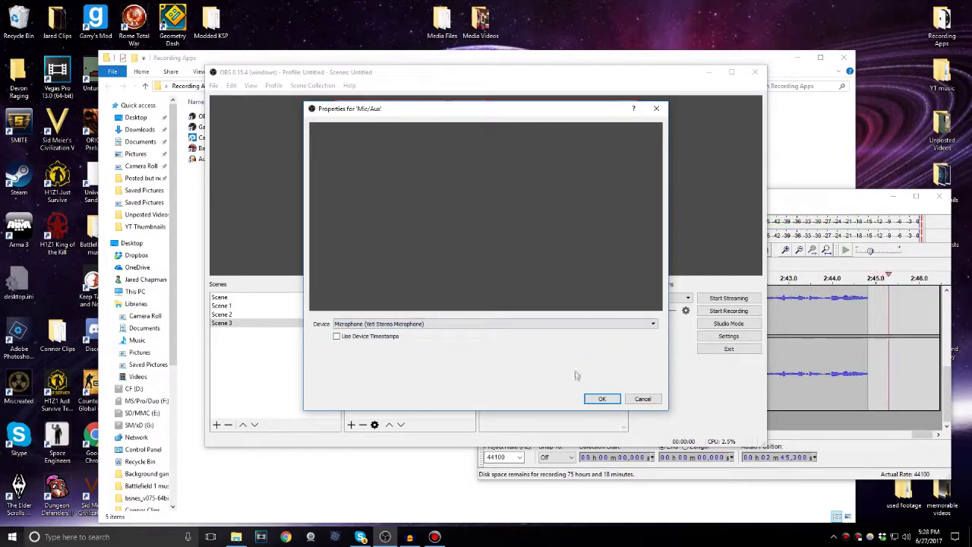
left_click(615, 400)
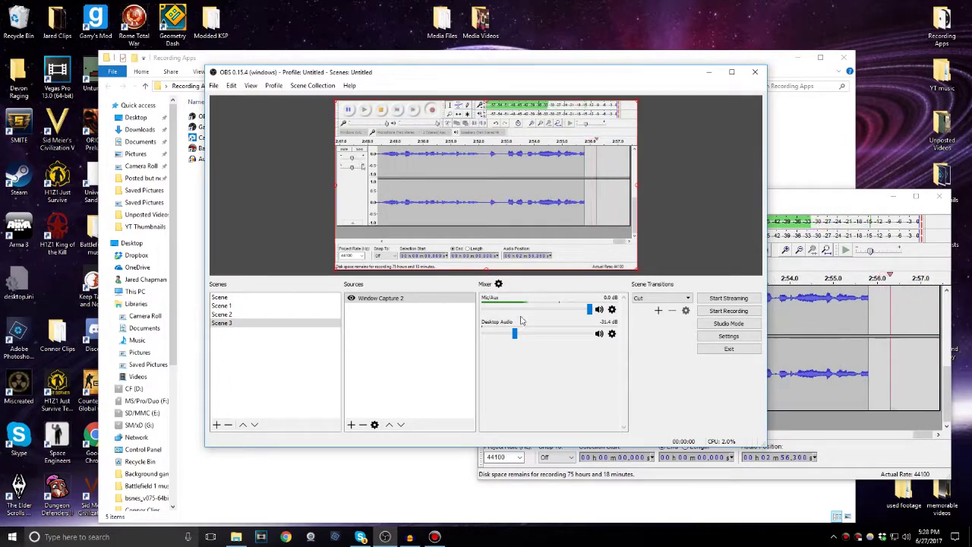
Step: Set Desktop Audio to about -25.9 dB and its device to Speakers (Yeti Stereo Microphone)
left_click_drag(514, 333, 493, 342)
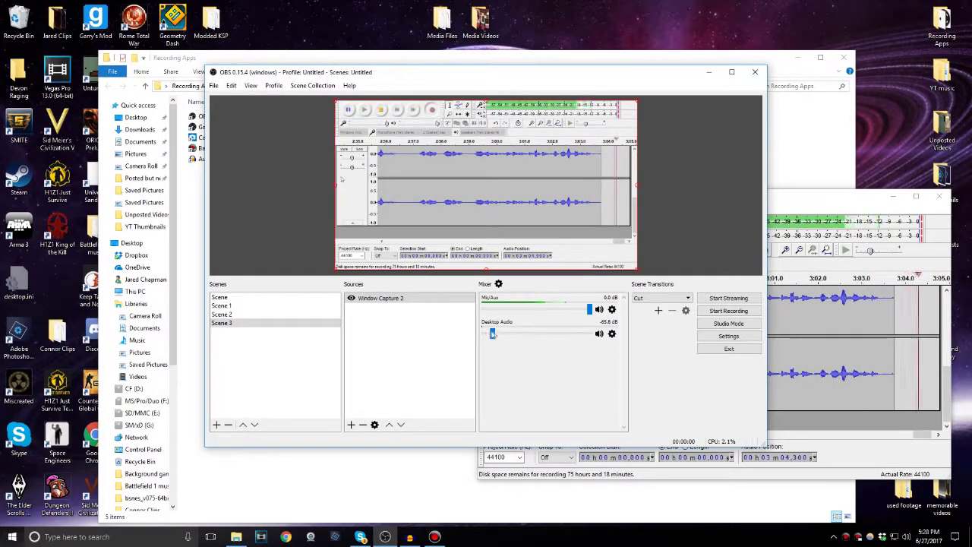
left_click_drag(493, 334, 521, 334)
left_click(612, 334)
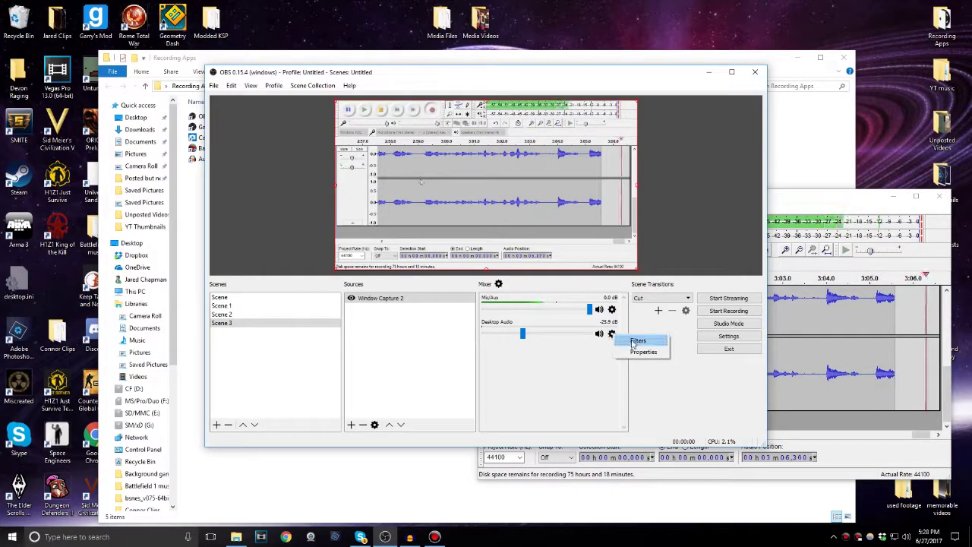
left_click(636, 354)
left_click(372, 324)
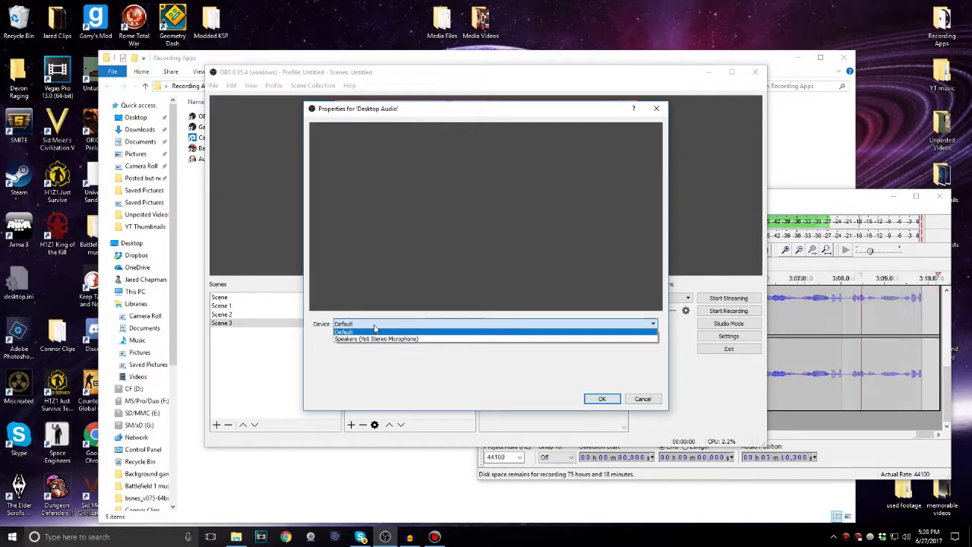
left_click(376, 340)
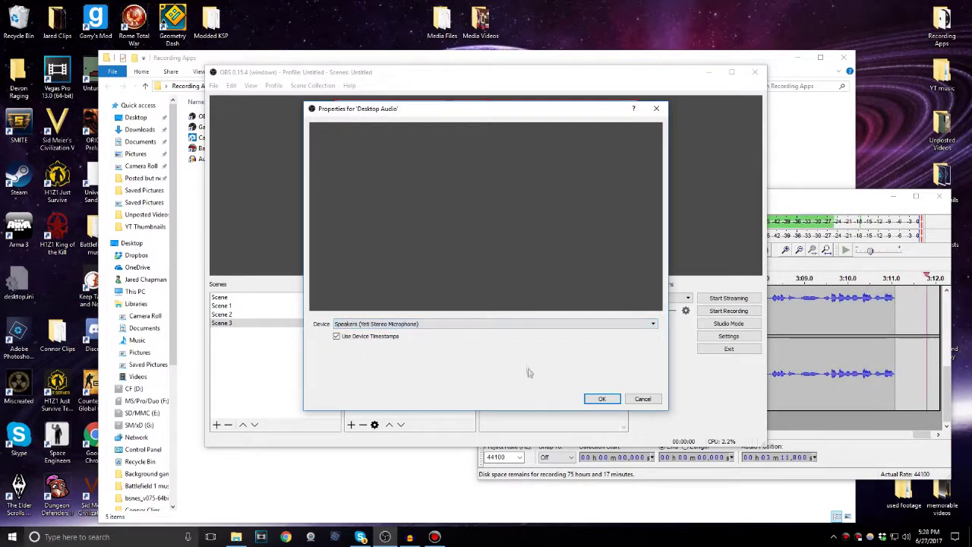
left_click(594, 399)
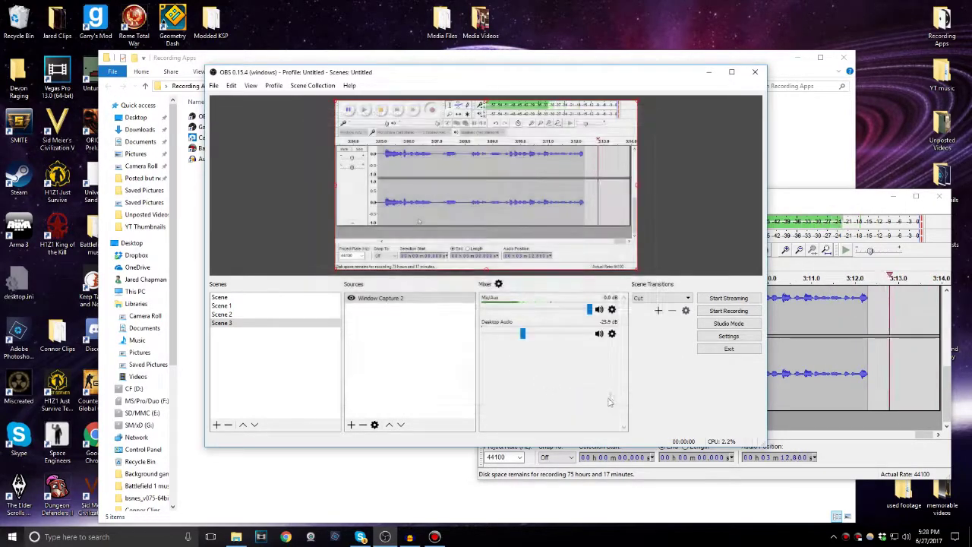
Step: Open Settings, glance at Stream, return to General, and move the window lower
left_click(729, 337)
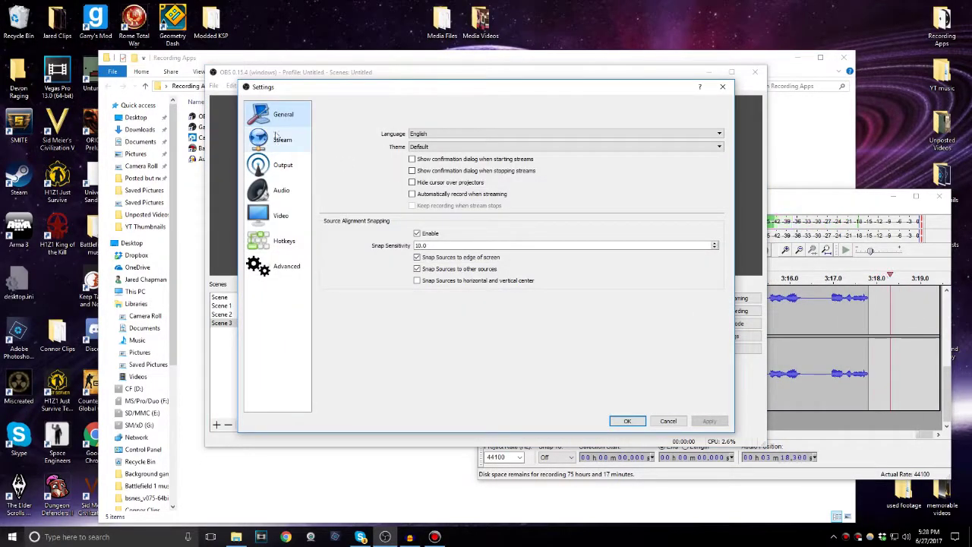
left_click(281, 140)
left_click(283, 115)
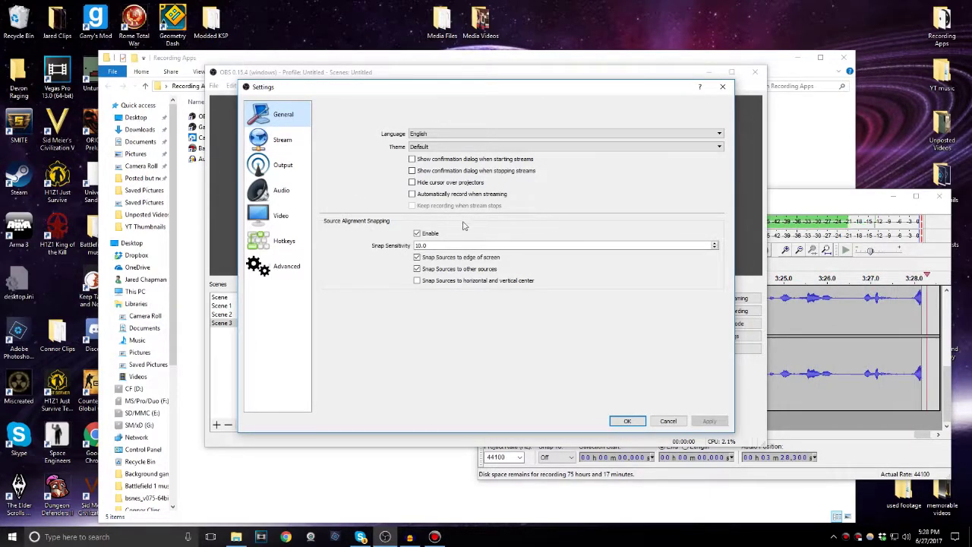
mouse_move(506, 88)
left_mouse_down()
mouse_move(519, 294)
mouse_move(513, 95)
left_mouse_up()
Step: On the Output page, browse the recording path to This PC > Videos, then cancel unchanged
left_click(301, 155)
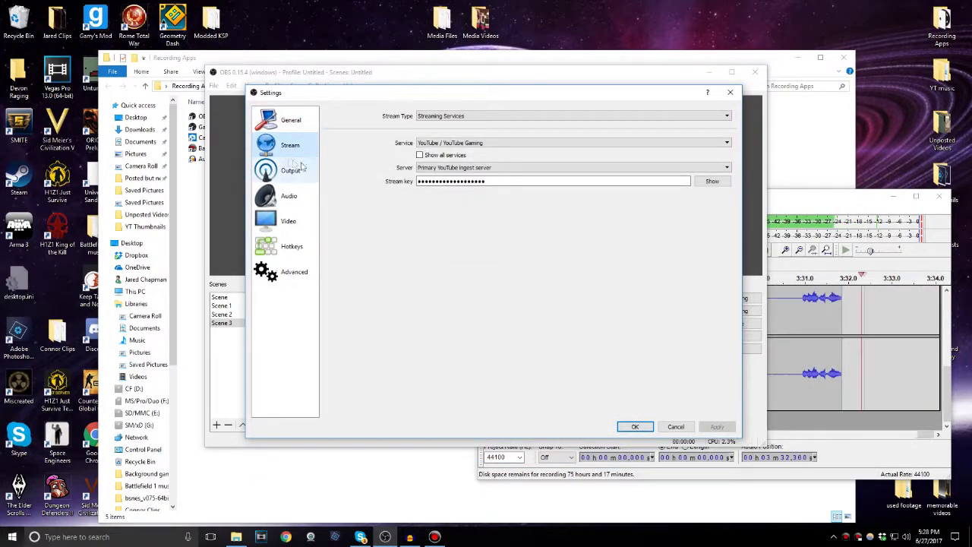
left_click(291, 172)
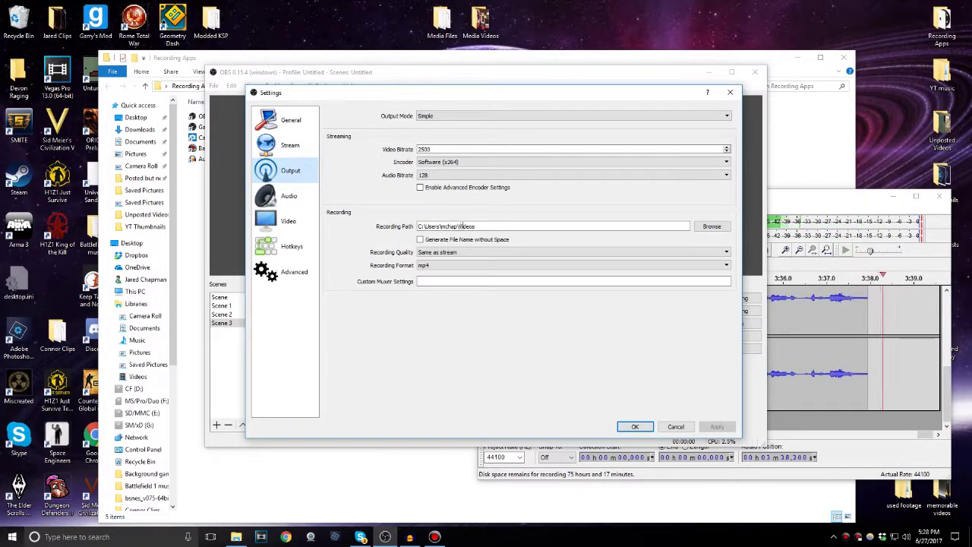
left_click(712, 226)
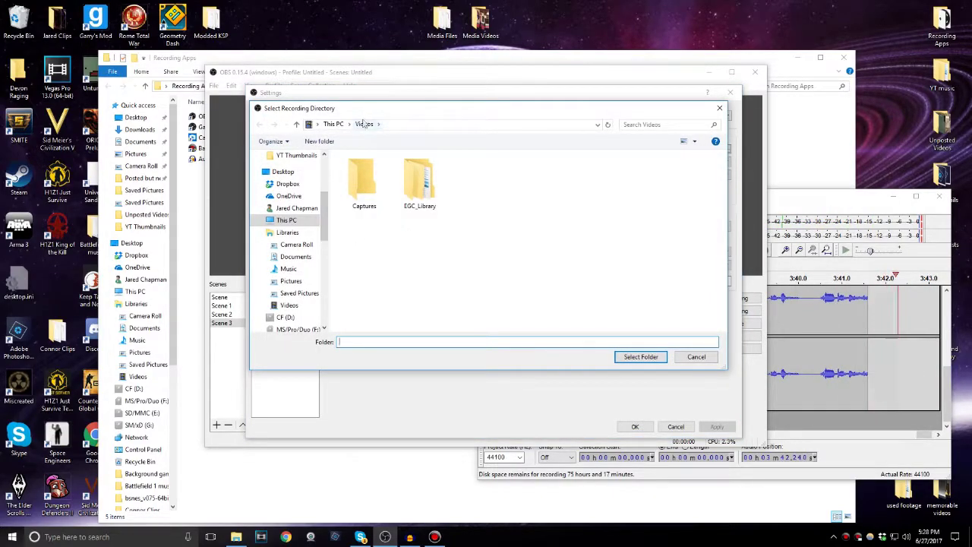
left_click(333, 124)
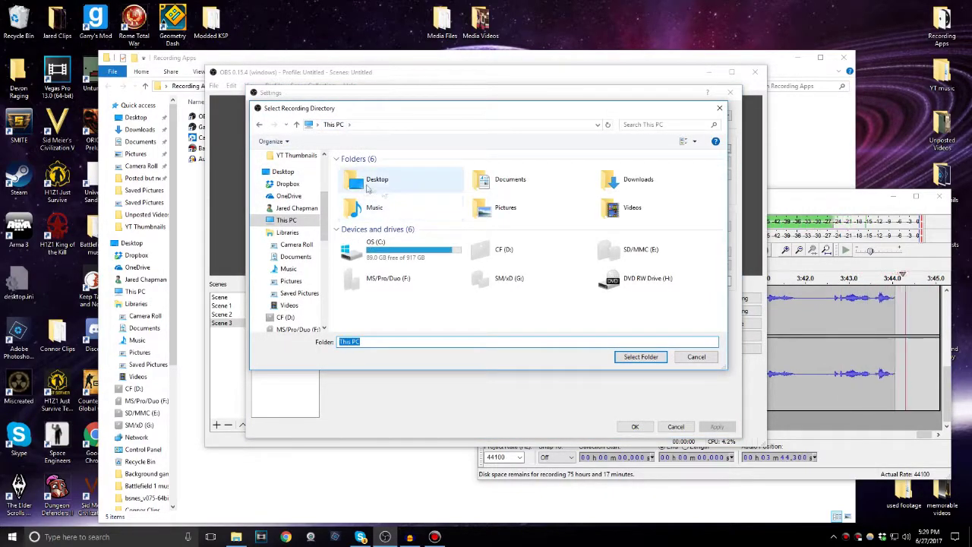
double_click(612, 209)
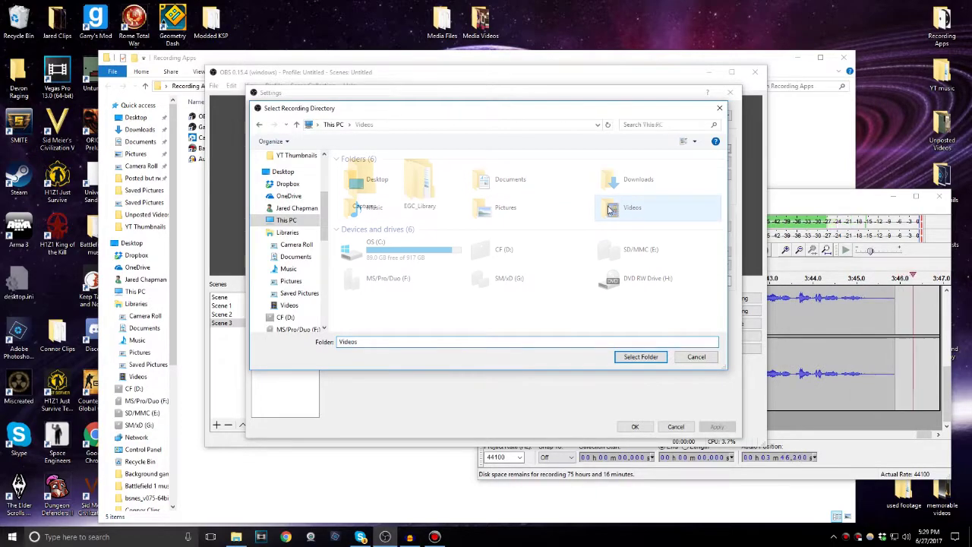
left_click(697, 357)
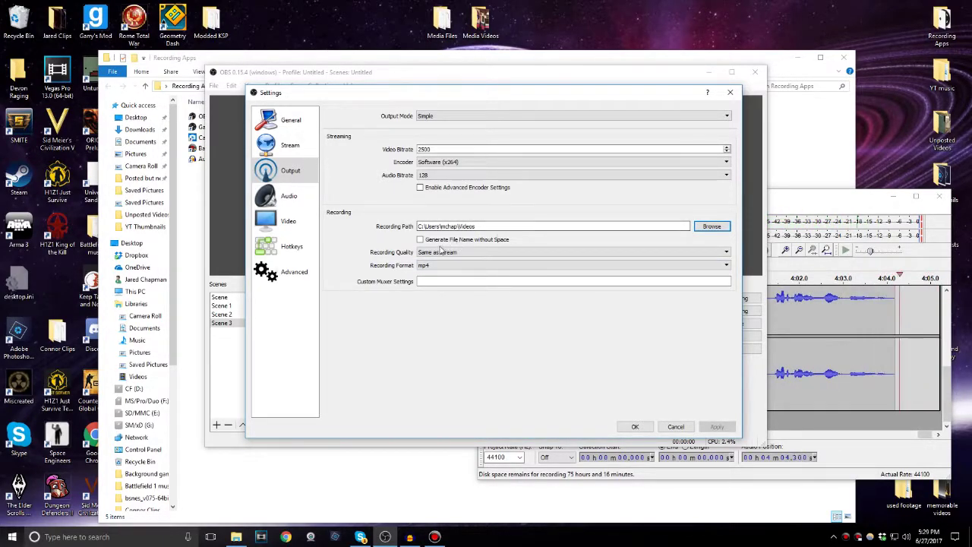
left_click(454, 253)
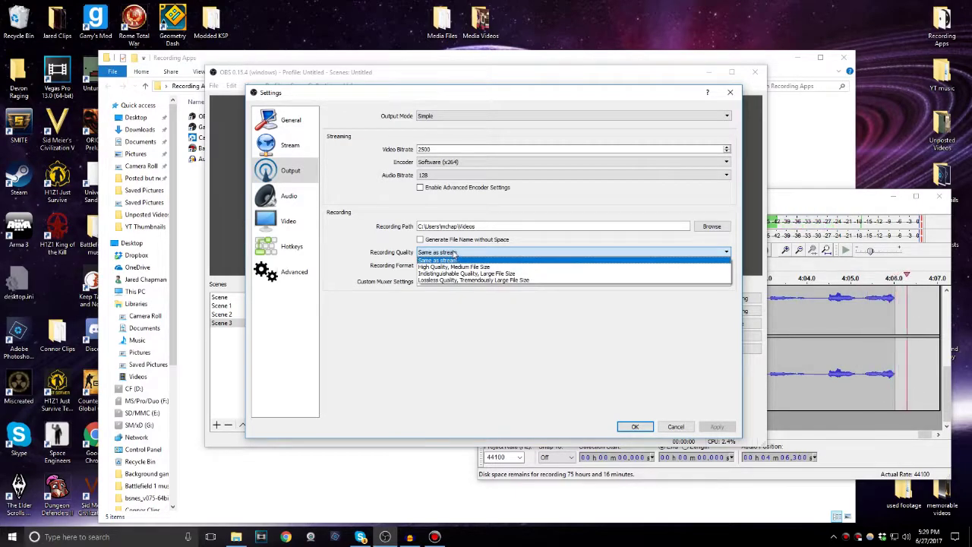
left_click(453, 259)
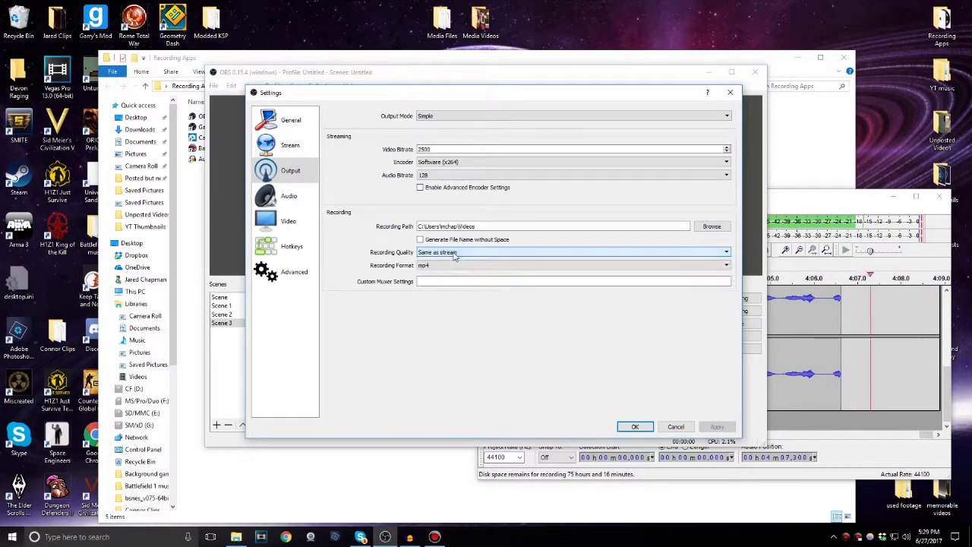
left_click(573, 256)
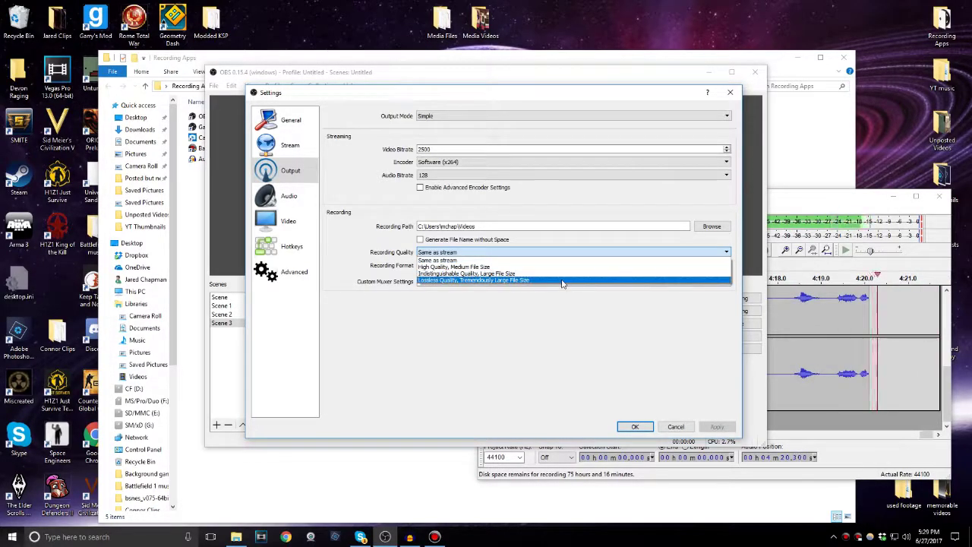
left_click(560, 261)
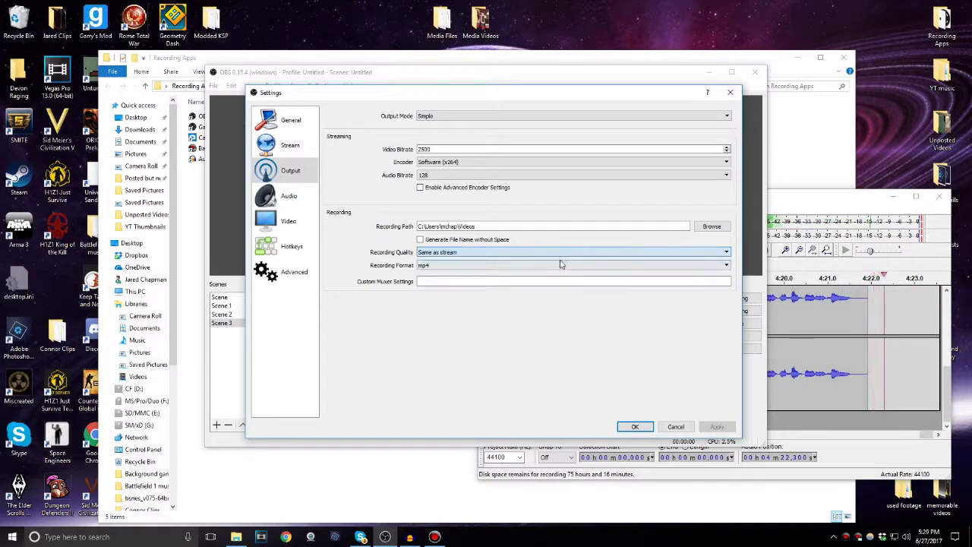
left_click(481, 265)
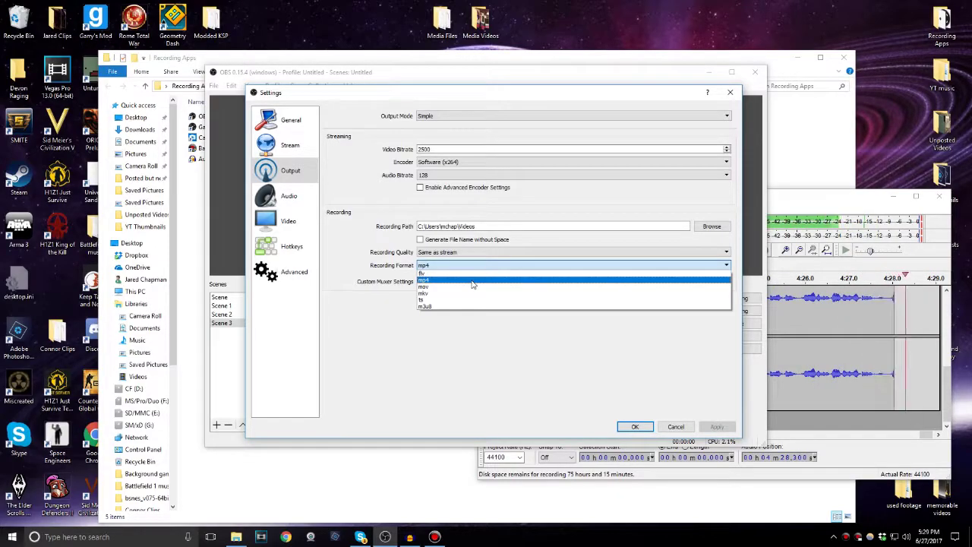
left_click(499, 265)
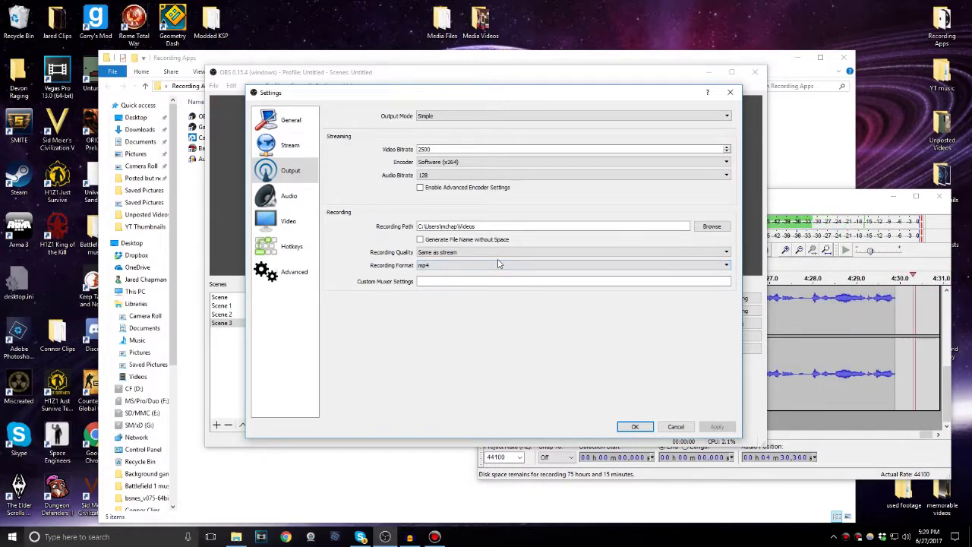
left_click(294, 202)
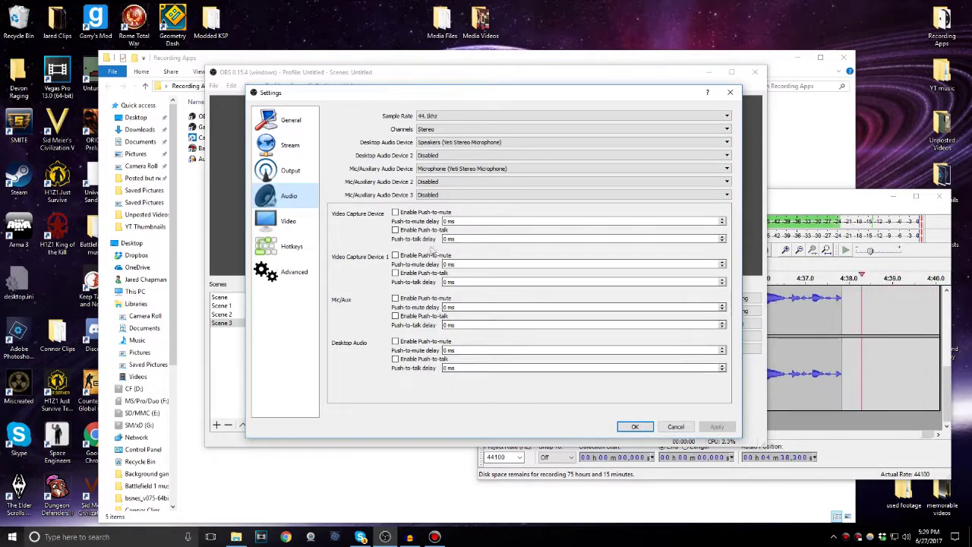
Step: Keep audio at 44.1 kHz Stereo with Mic/Auxiliary Device 2 Disabled, then view the Video settings
left_click(461, 116)
left_click(461, 115)
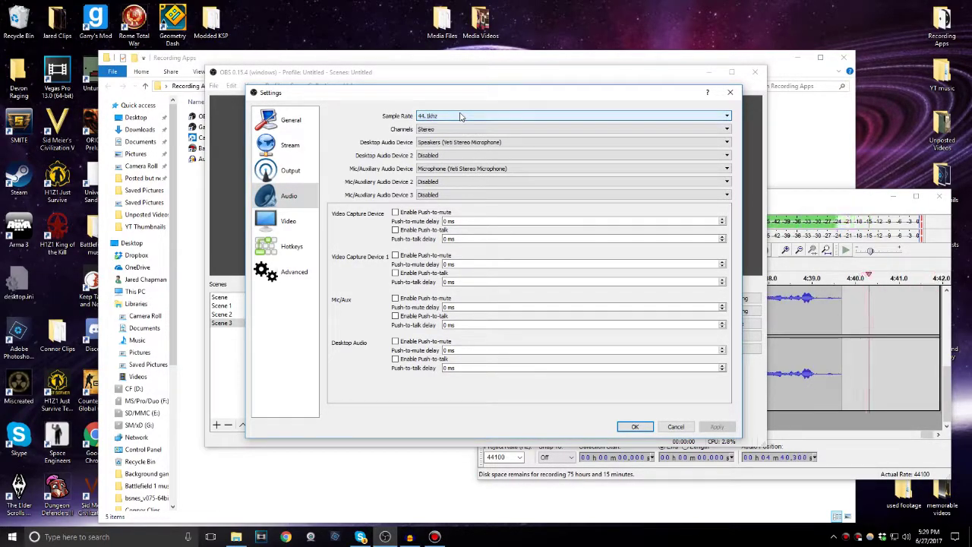
left_click(457, 131)
left_click(456, 132)
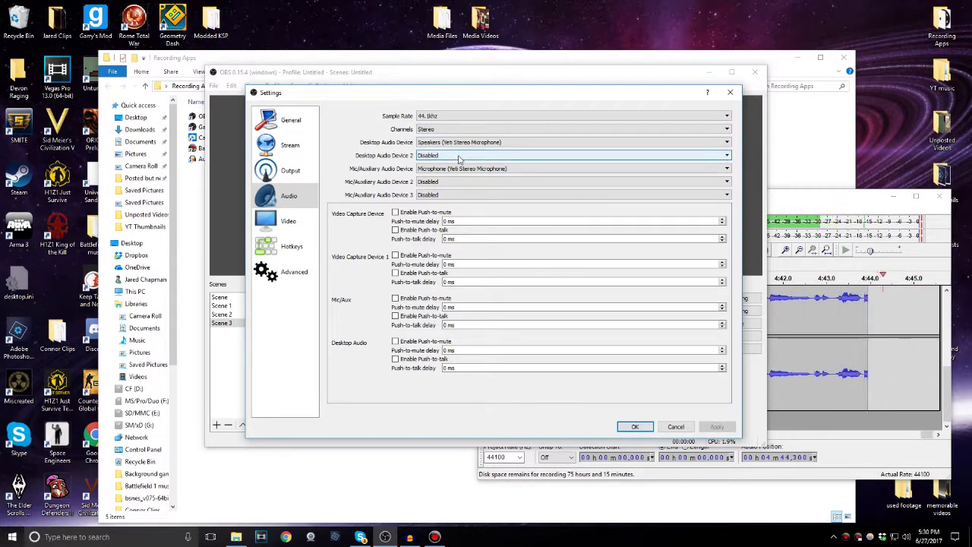
left_click(443, 181)
left_click(448, 195)
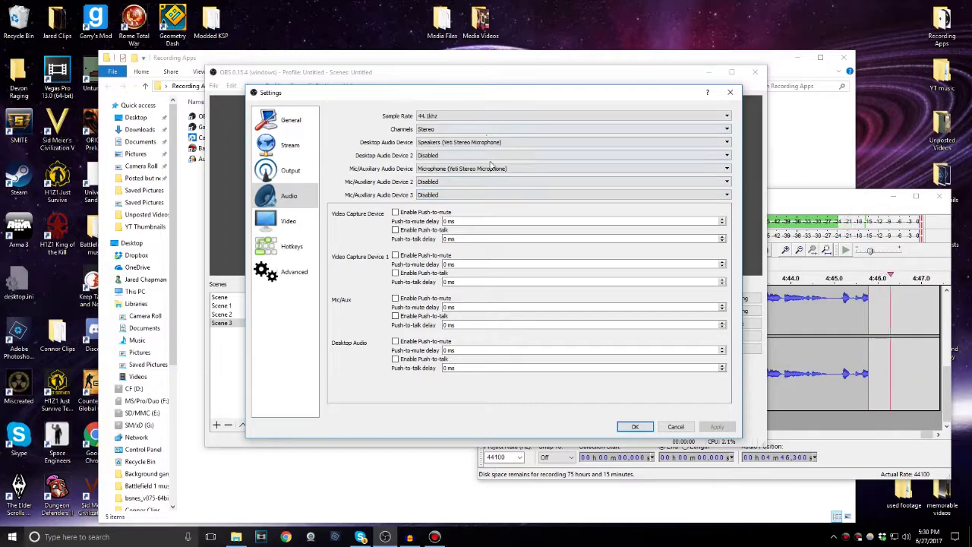
left_click(286, 220)
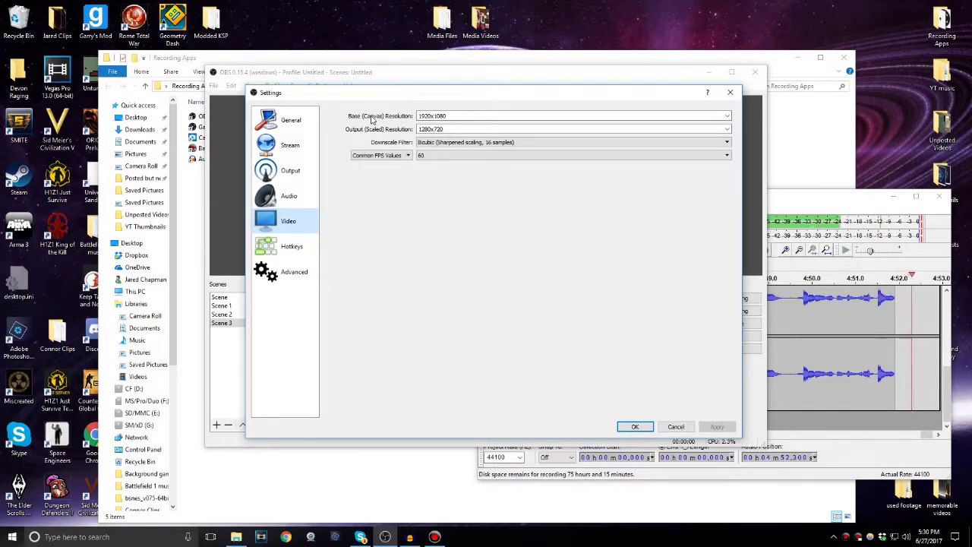
left_click_drag(487, 95, 497, 258)
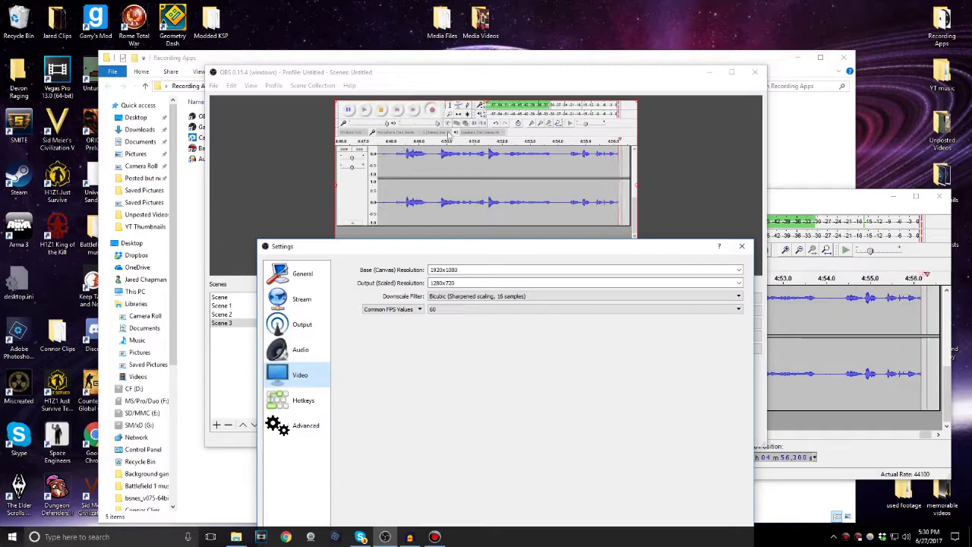
left_click_drag(490, 246, 489, 134)
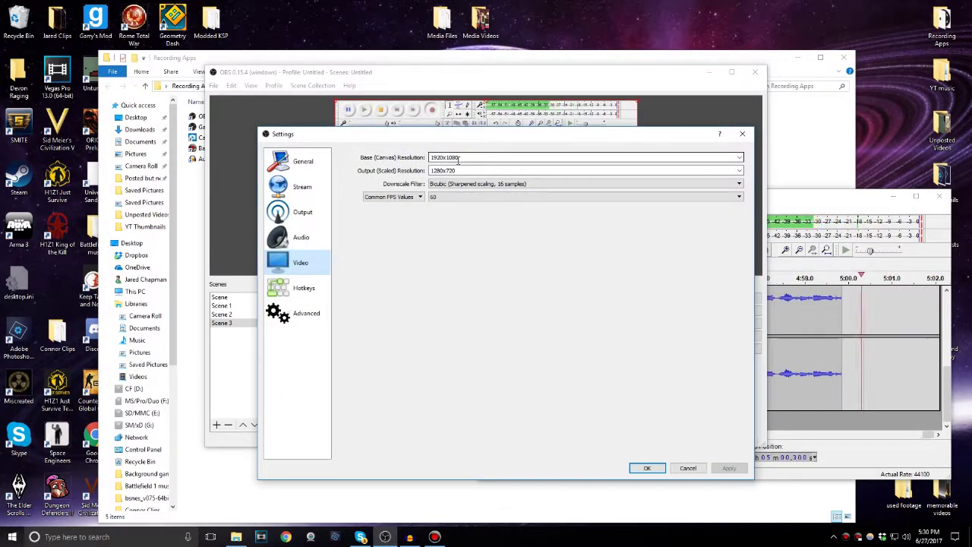
left_click(432, 171)
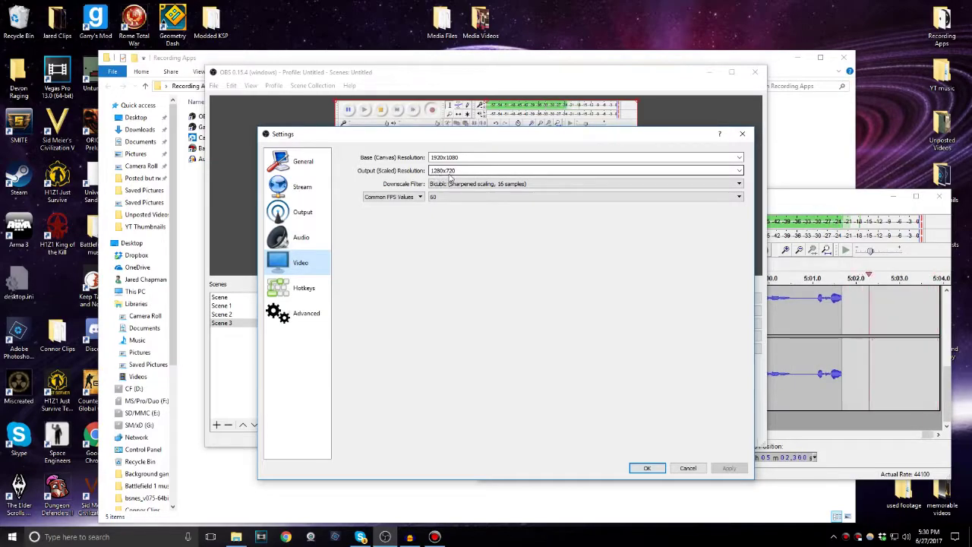
left_click(458, 158)
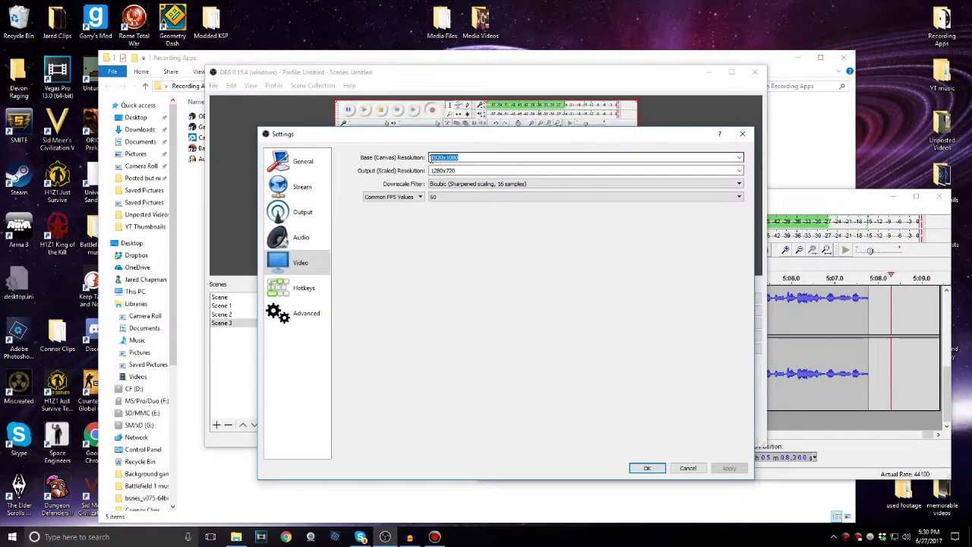
Step: Check the 1920x1080 base and 1280x720 output resolutions without changing them, then view Hotkeys
left_click(472, 170)
double_click(467, 170)
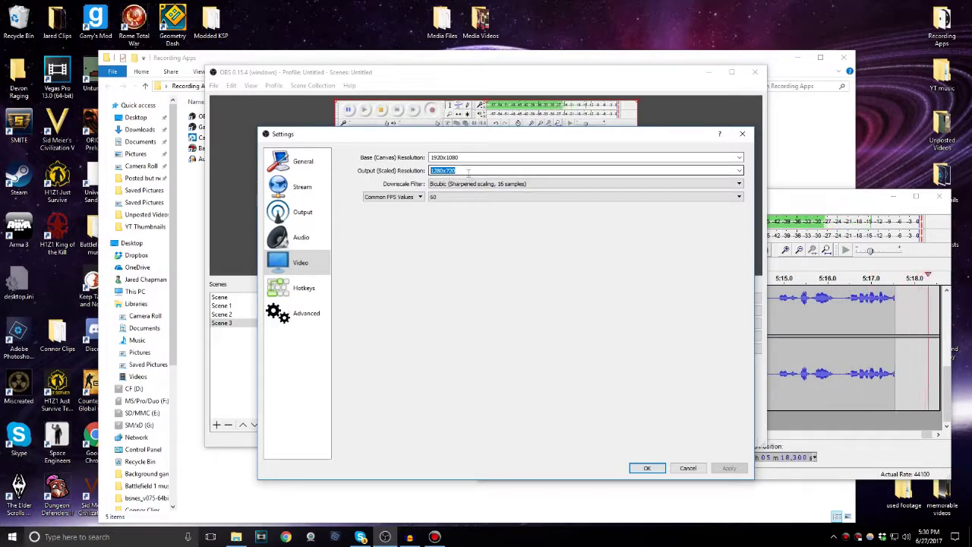
left_click(469, 172)
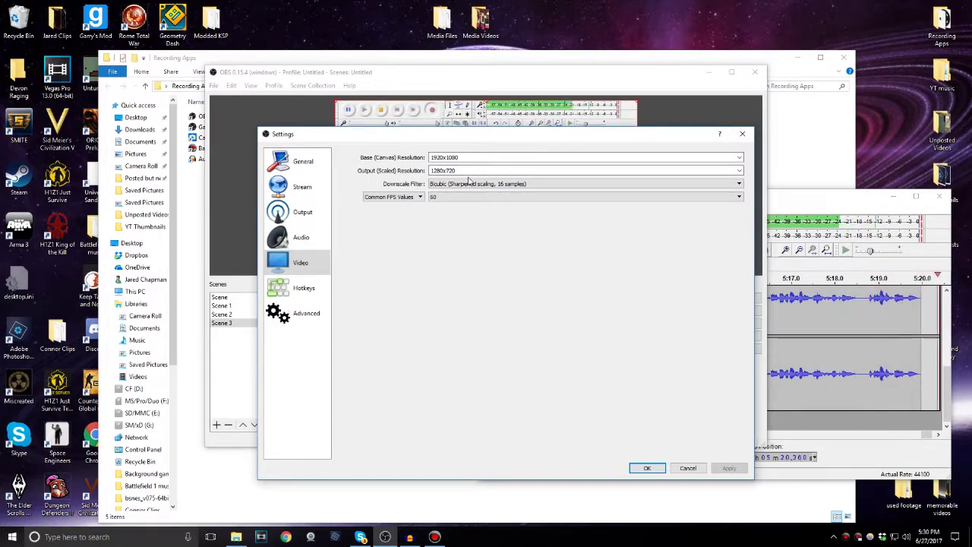
left_click(488, 156)
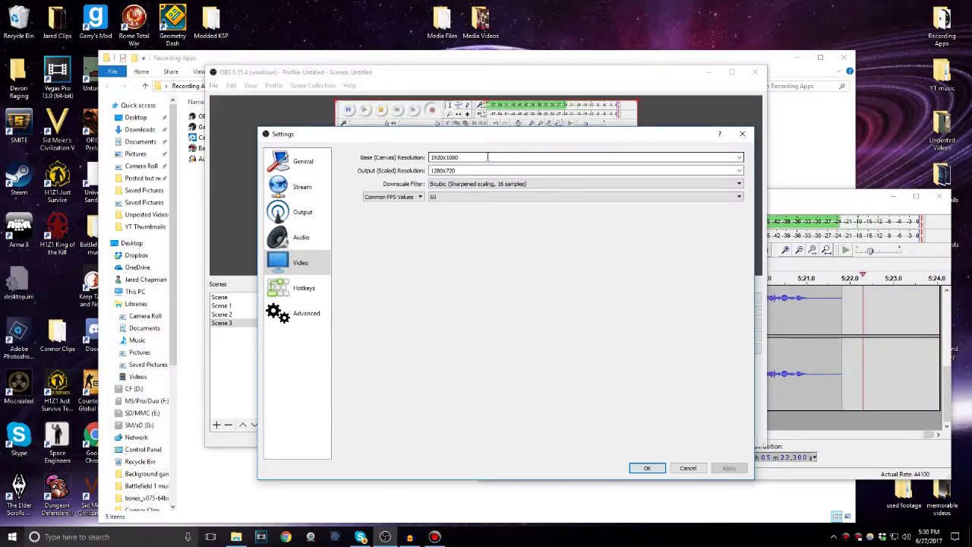
left_click_drag(438, 156, 436, 158)
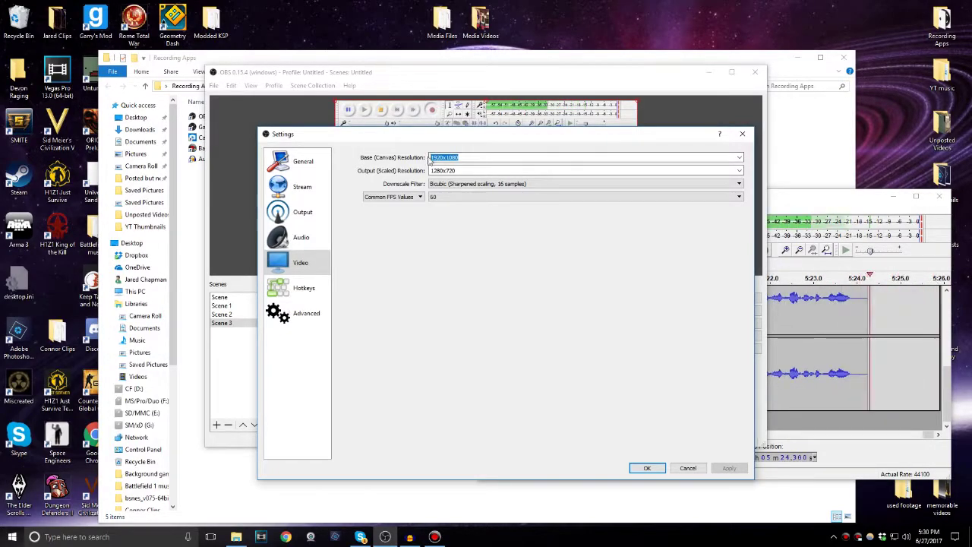
left_click(467, 157)
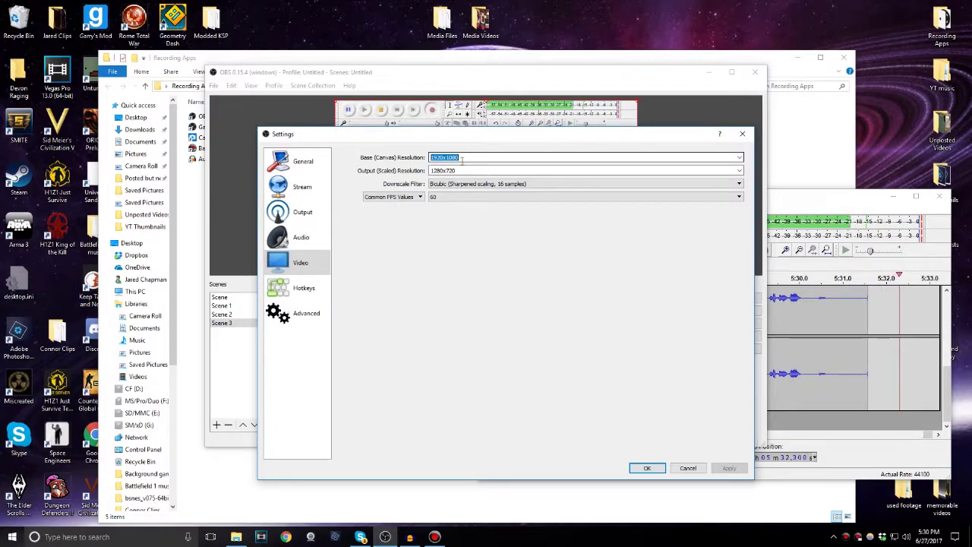
double_click(464, 171)
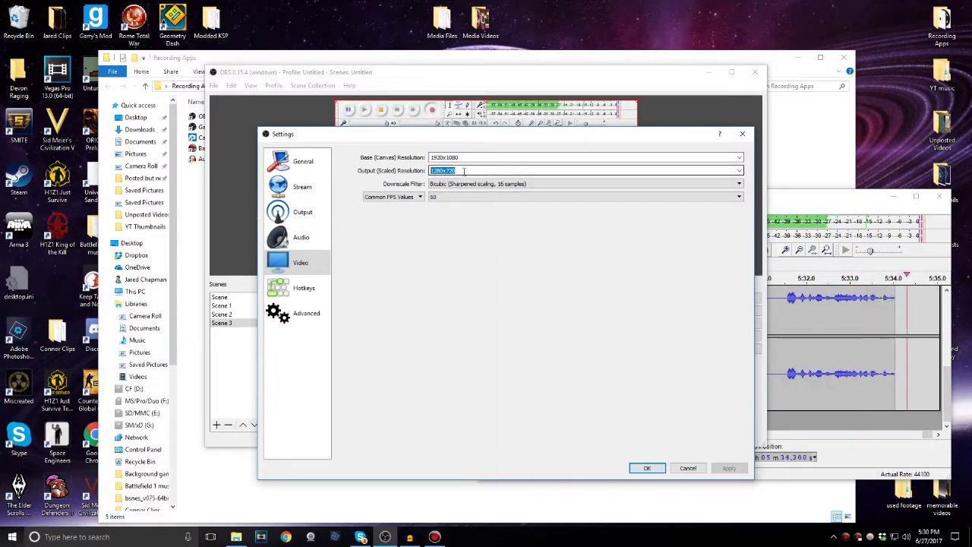
left_click_drag(465, 158, 452, 158)
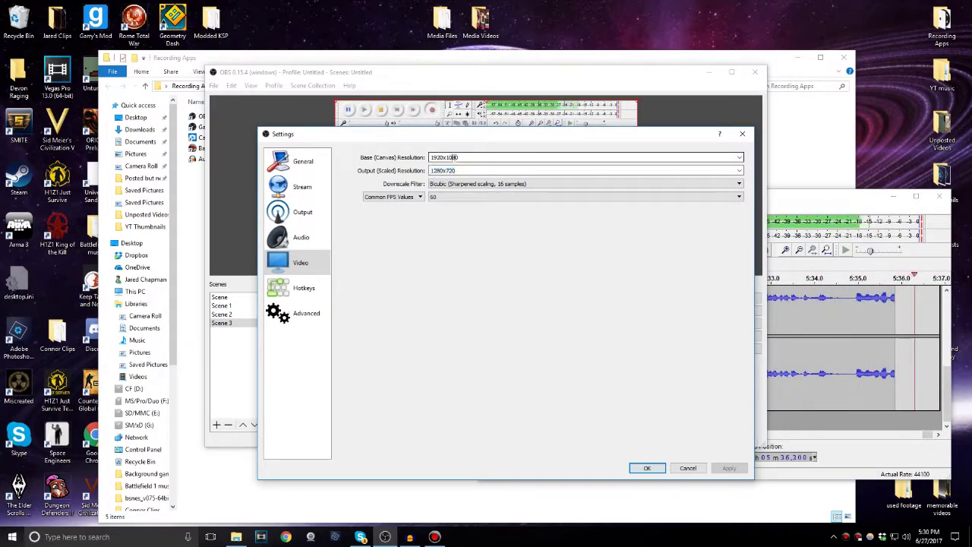
left_click(458, 157)
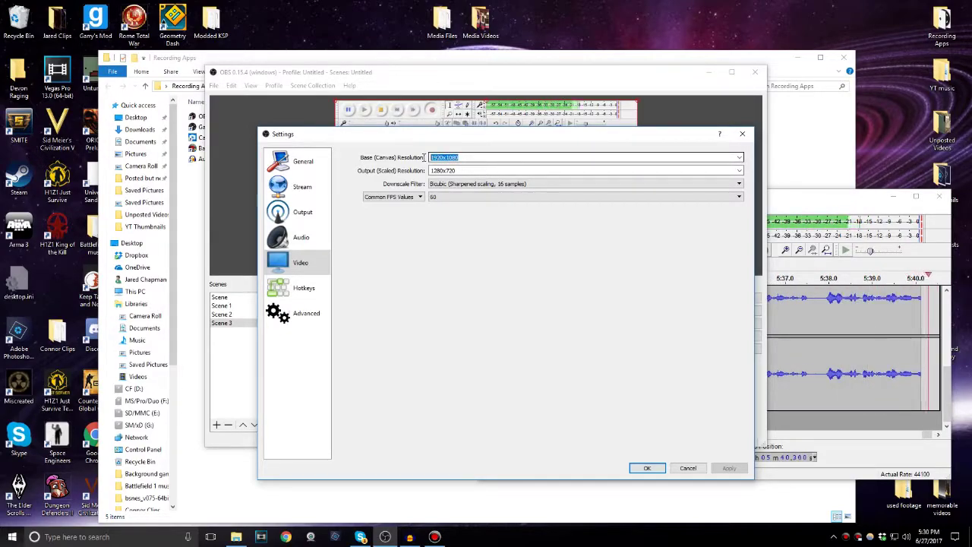
left_click(472, 171)
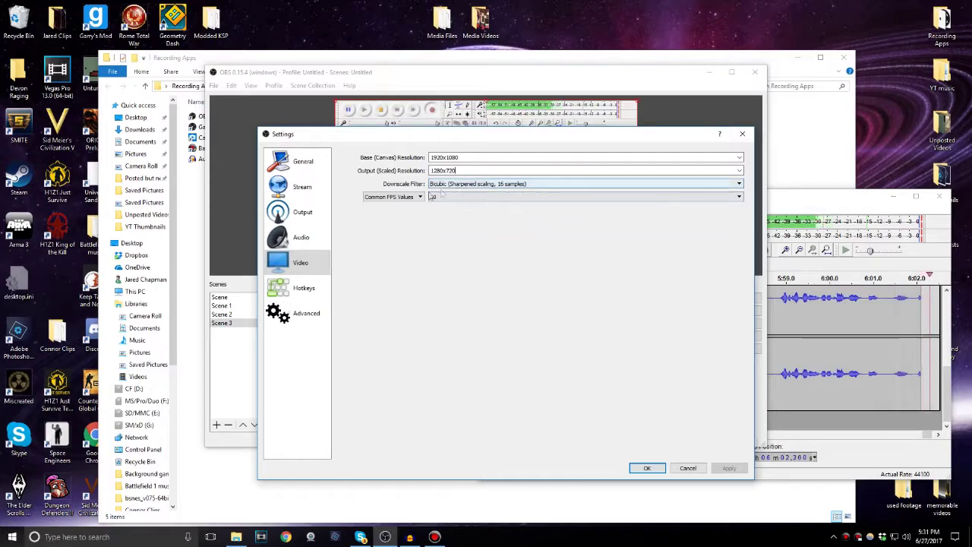
left_click(312, 295)
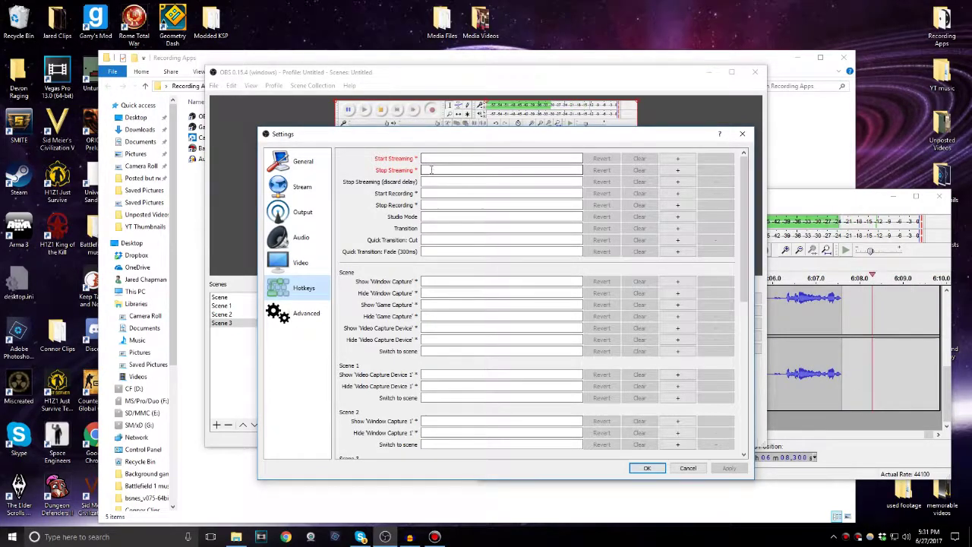
Step: Look over the Hotkeys list and Advanced page, then close Settings without applying changes
scroll(466, 165, "down", 5)
scroll(466, 165, "up", 5)
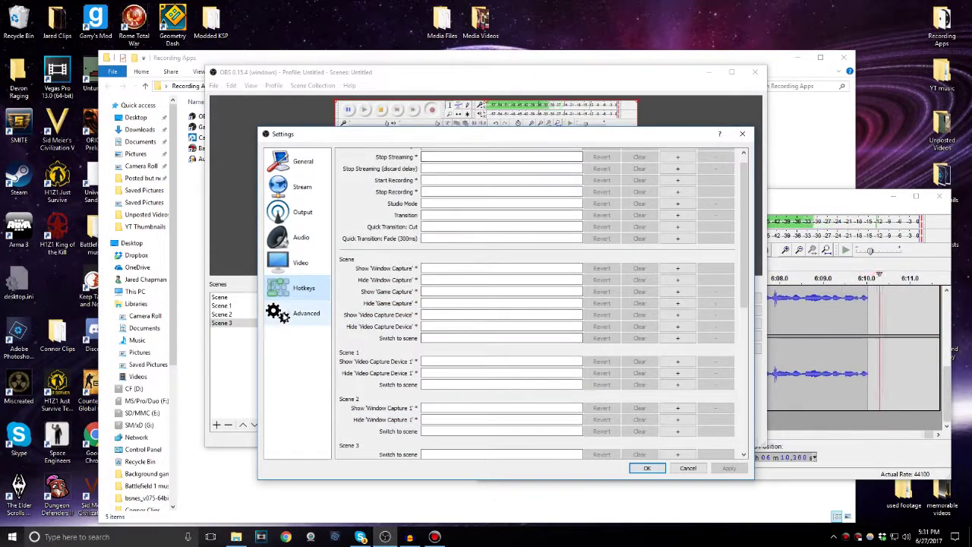
key("Down")
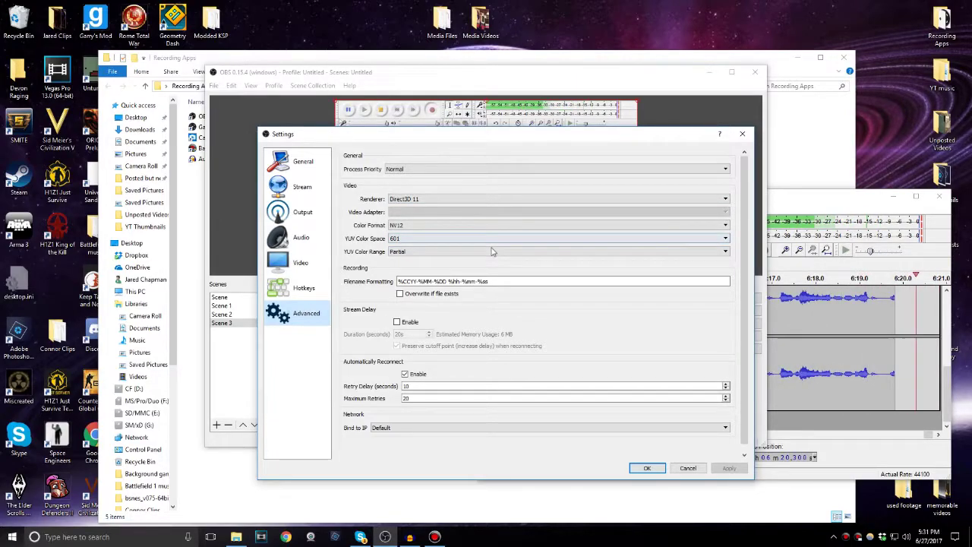
left_click(694, 469)
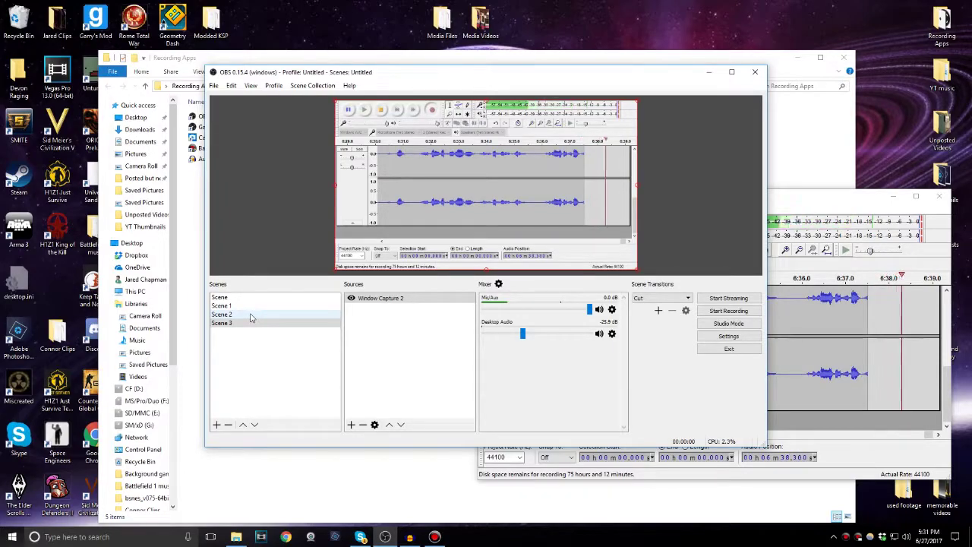
left_click(403, 301)
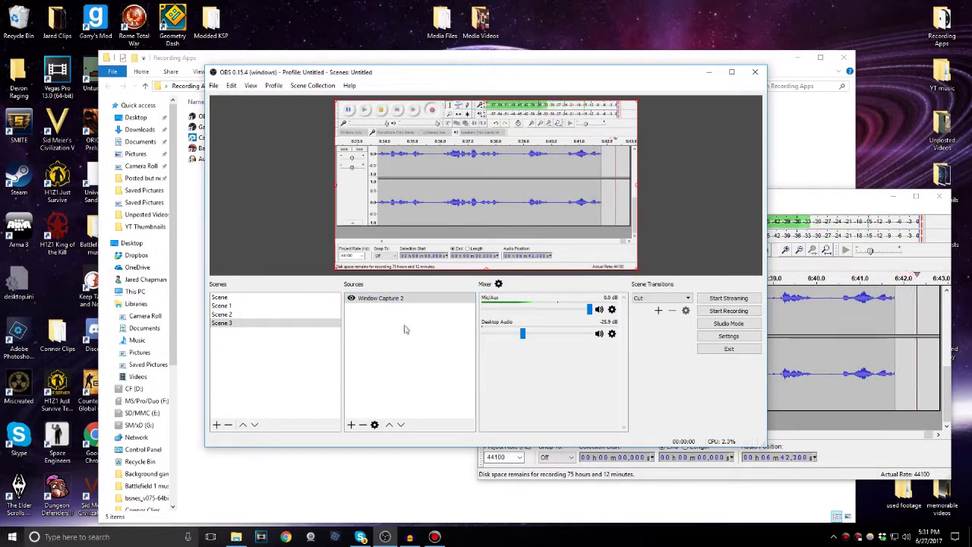
Step: Add a Video Capture Device source to Scene 3 under the default name Video Capture Device 2
right_click(402, 310)
mouse_move(422, 318)
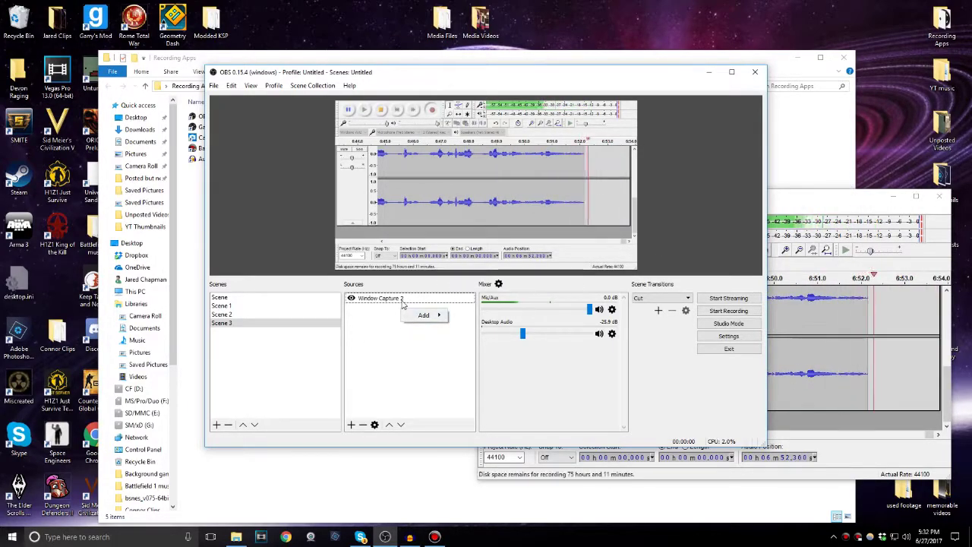
left_click(362, 332)
right_click(372, 330)
mouse_move(394, 339)
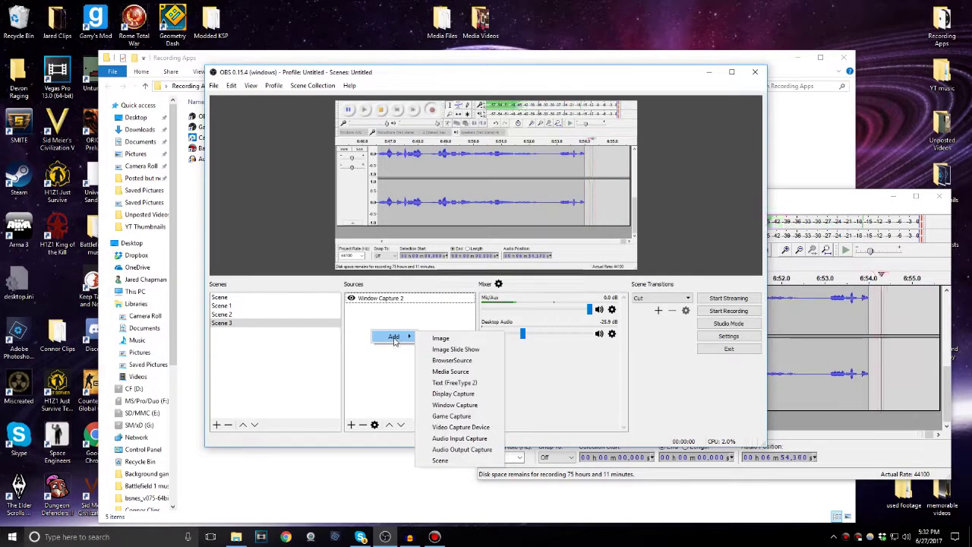
left_click(480, 427)
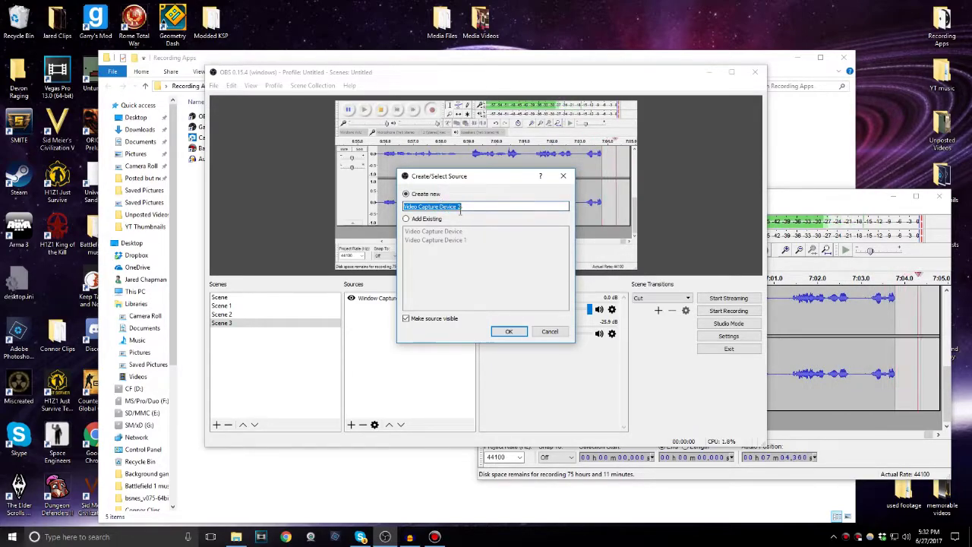
left_click(509, 332)
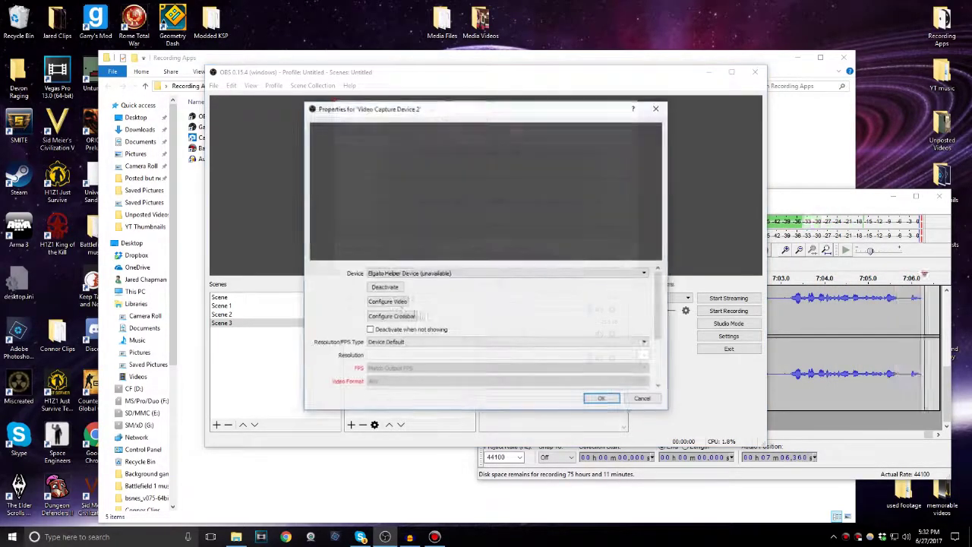
left_click(429, 275)
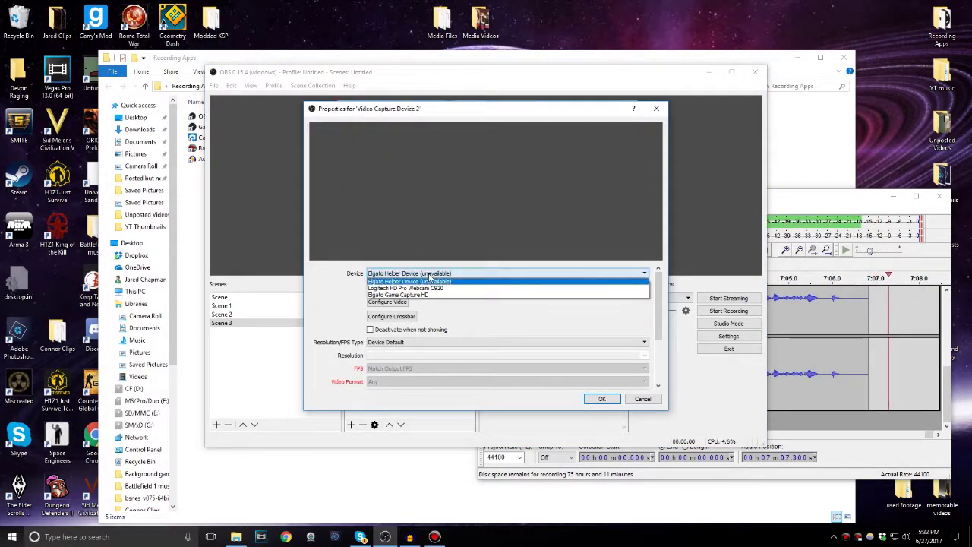
left_click(467, 288)
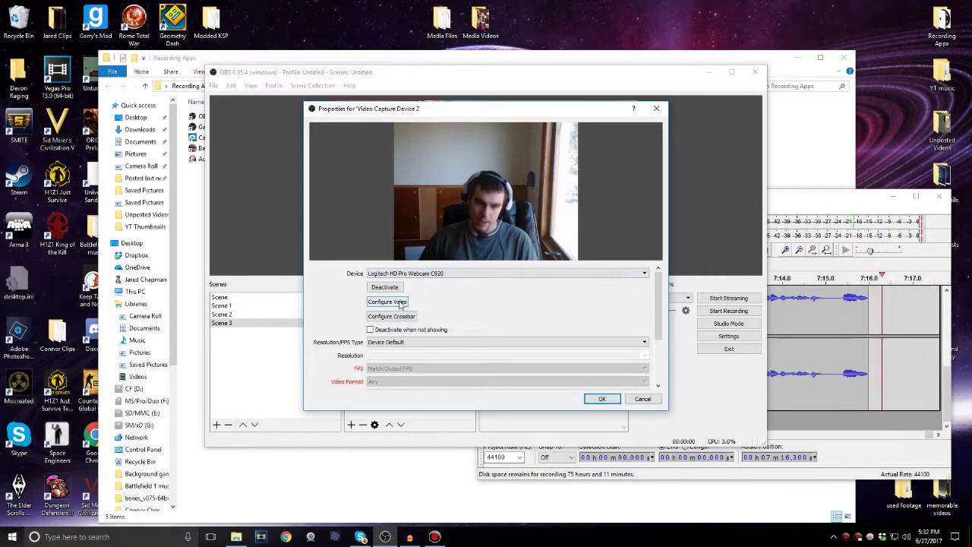
left_click(401, 302)
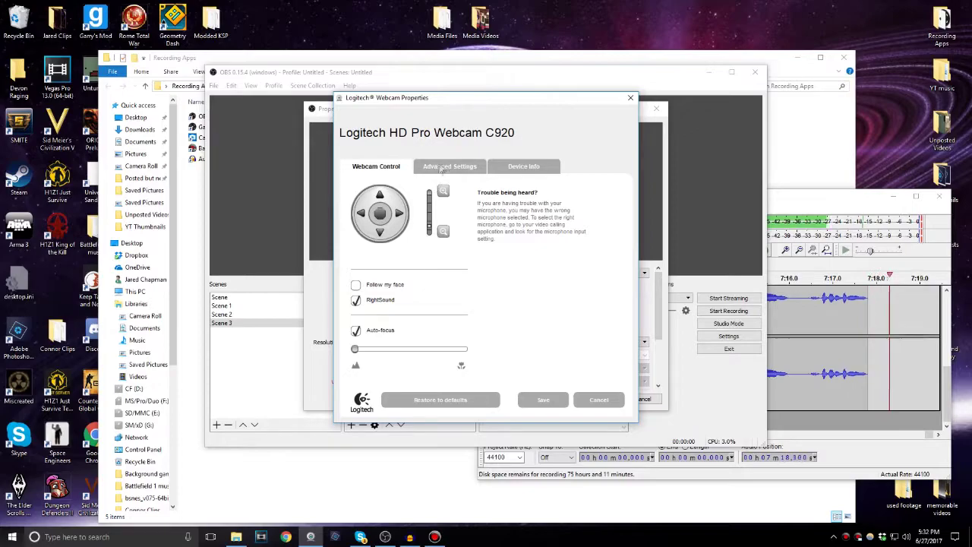
left_click(447, 168)
left_click(601, 400)
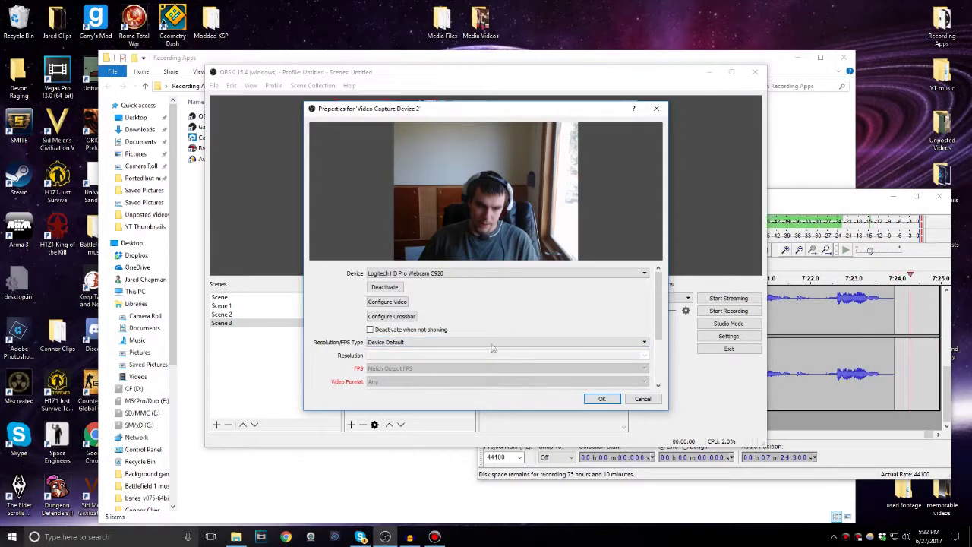
Step: Set the webcam's Resolution/FPS Type to Custom with a 1920x1080 resolution and apply
left_click(465, 344)
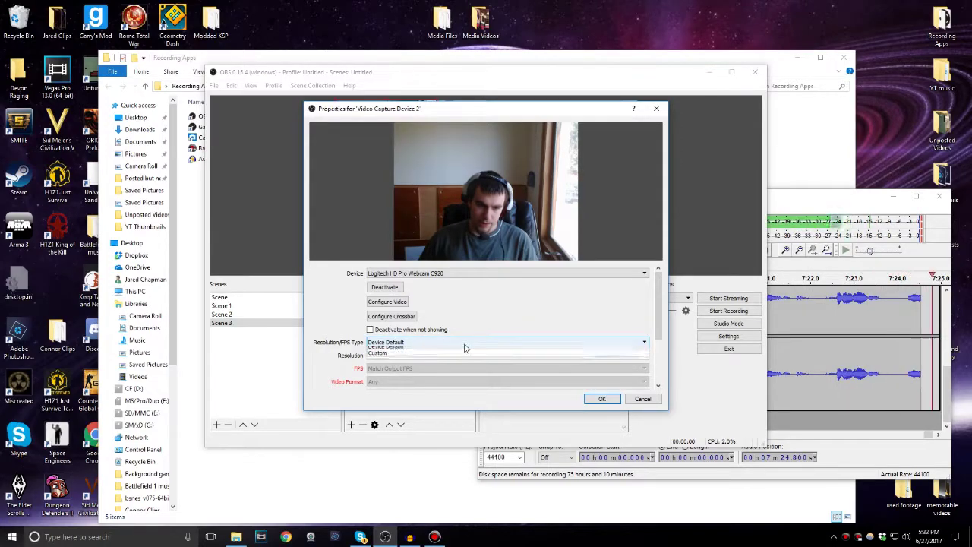
left_click(410, 360)
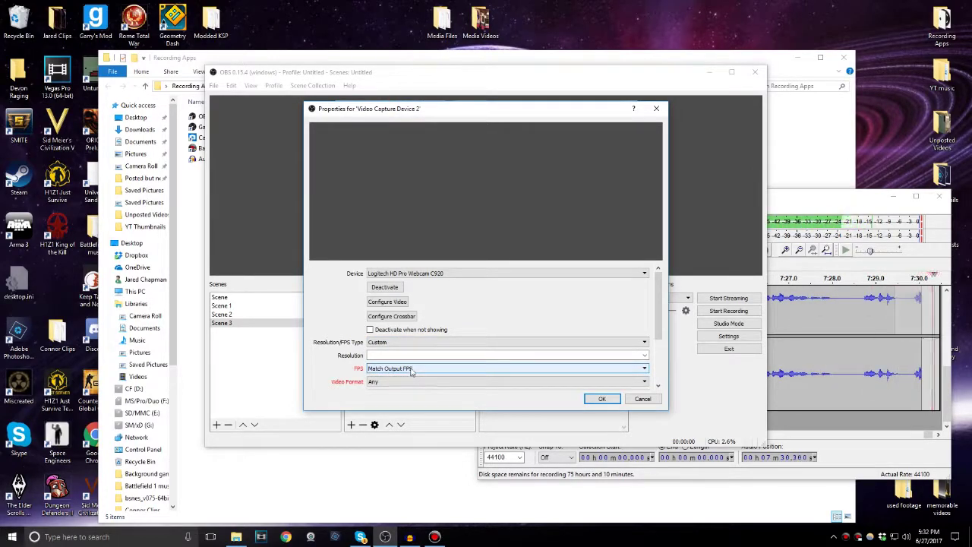
left_click(410, 370)
left_click(425, 382)
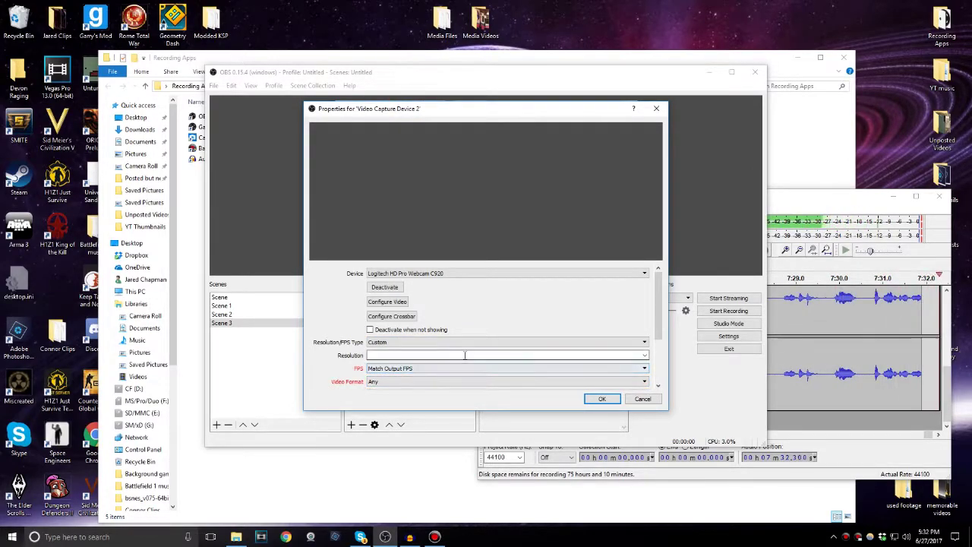
left_click(644, 356)
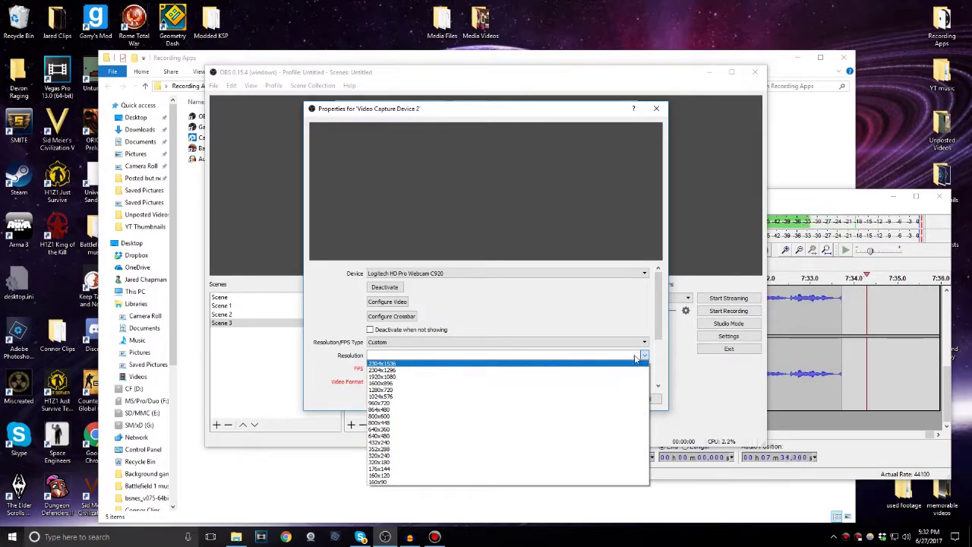
left_click(492, 364)
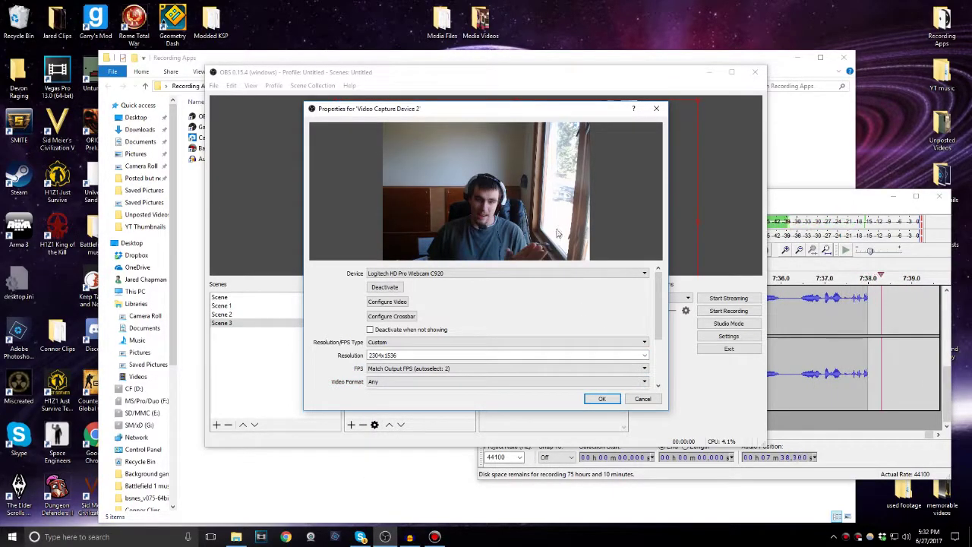
left_click(645, 360)
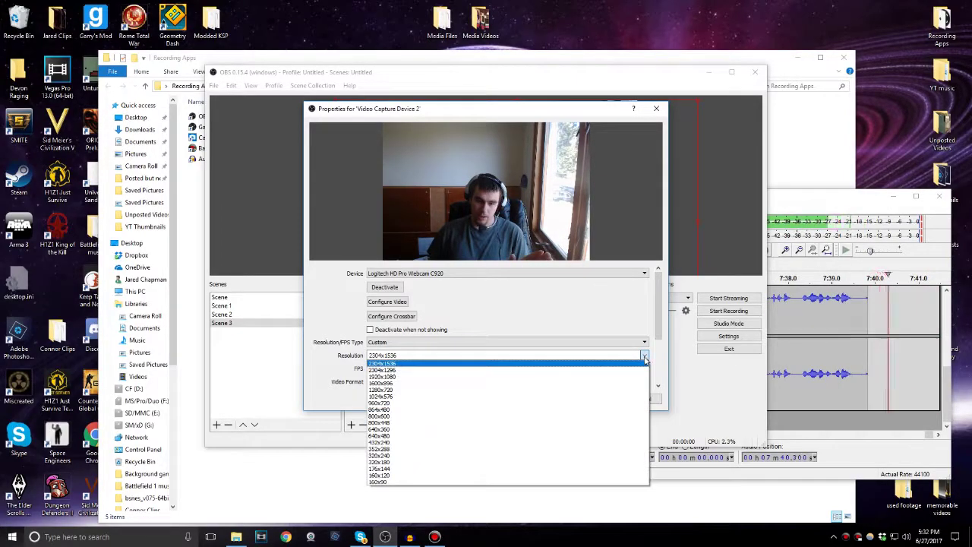
left_click(453, 377)
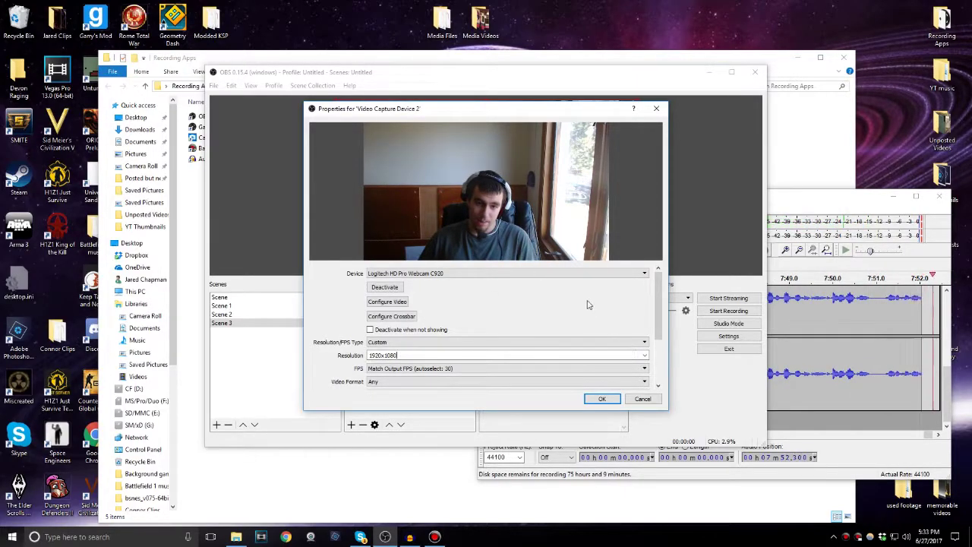
left_click(601, 398)
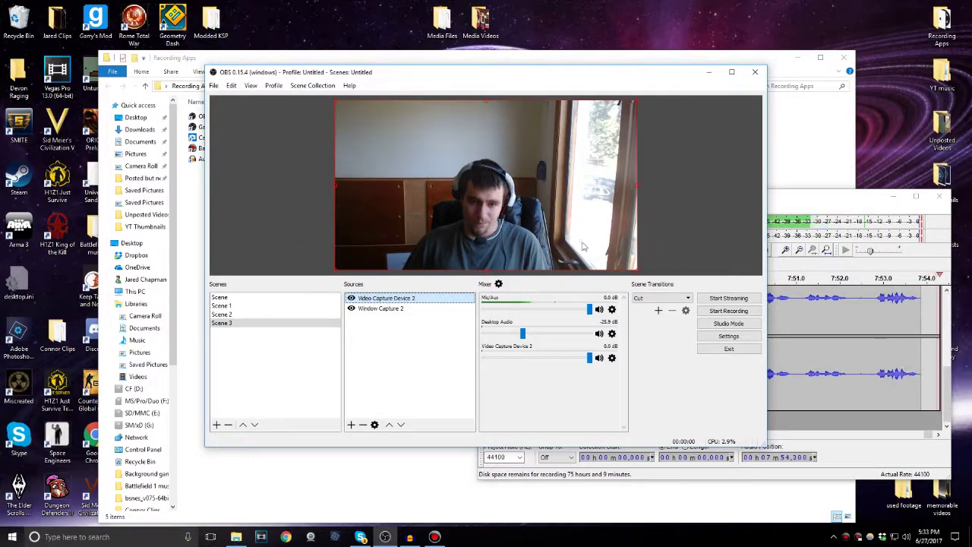
Step: Lower Video Capture Device 2's resolution to 640x480 in its properties and apply
left_click_drag(637, 268, 575, 269)
left_click_drag(575, 156, 641, 156)
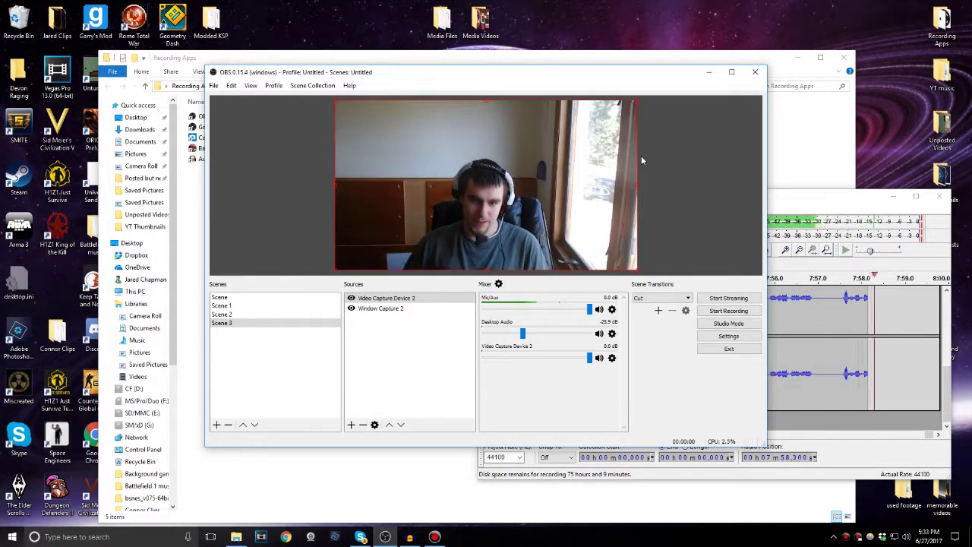
right_click(402, 298)
left_click(460, 445)
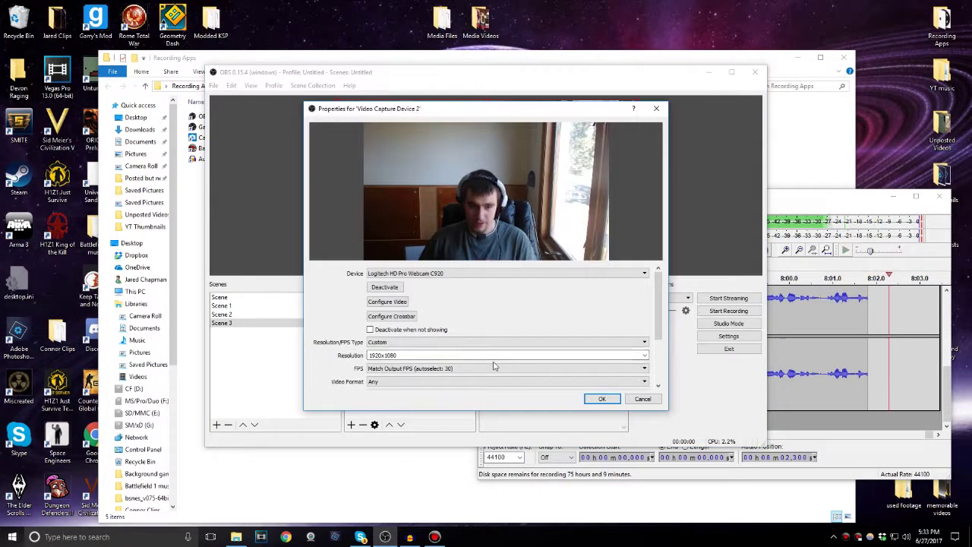
left_click(645, 357)
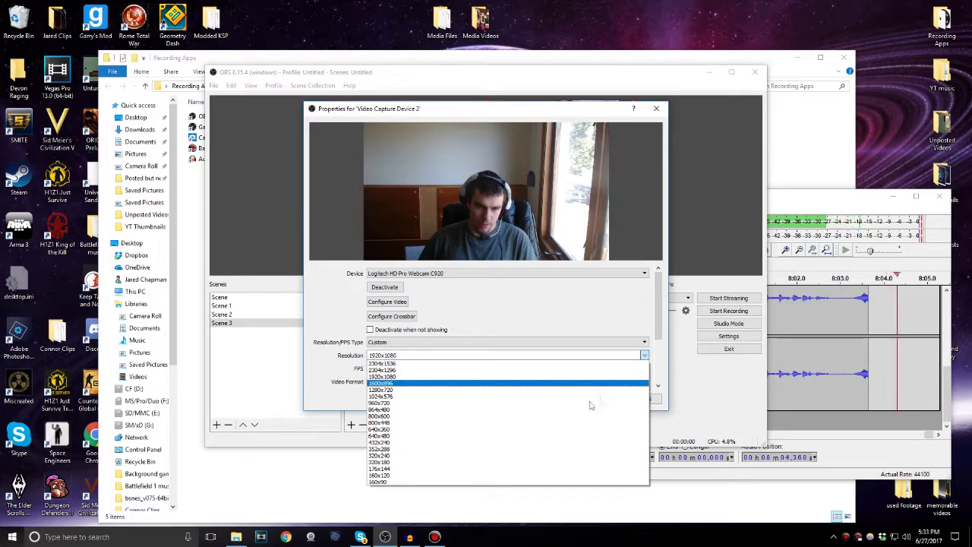
left_click(395, 436)
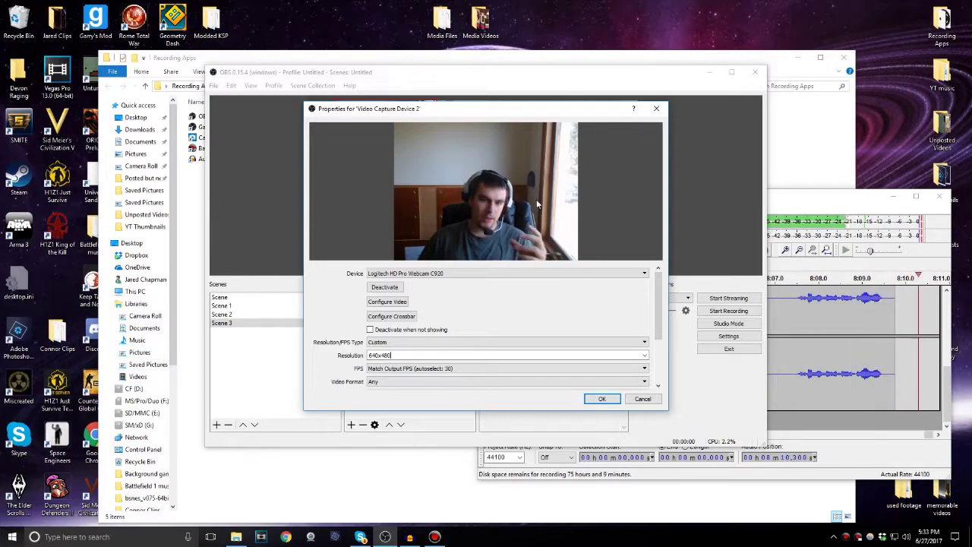
left_click(600, 399)
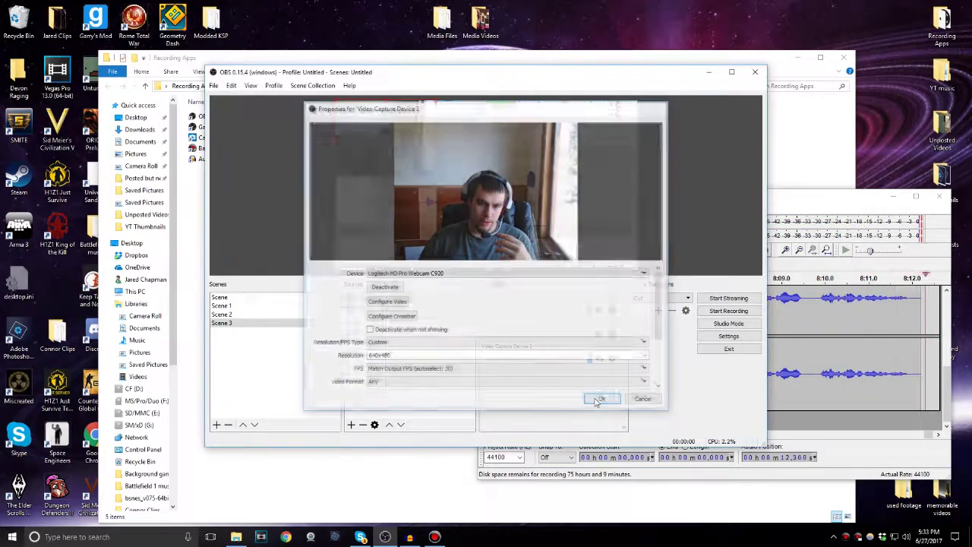
Step: Shrink the webcam over the Audacity capture and shift the capture down slightly
left_click_drag(518, 225, 560, 269)
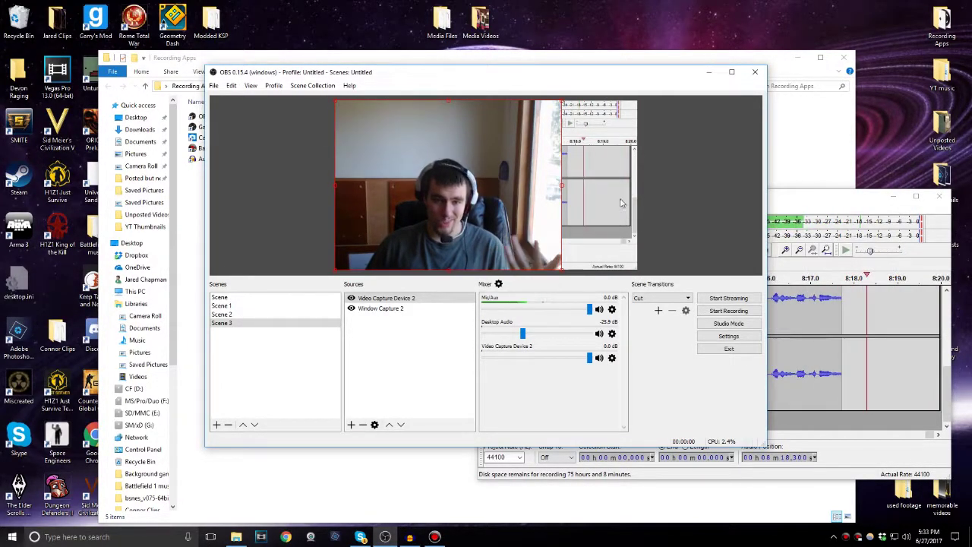
left_click_drag(560, 269, 412, 200)
left_click_drag(382, 167, 466, 197)
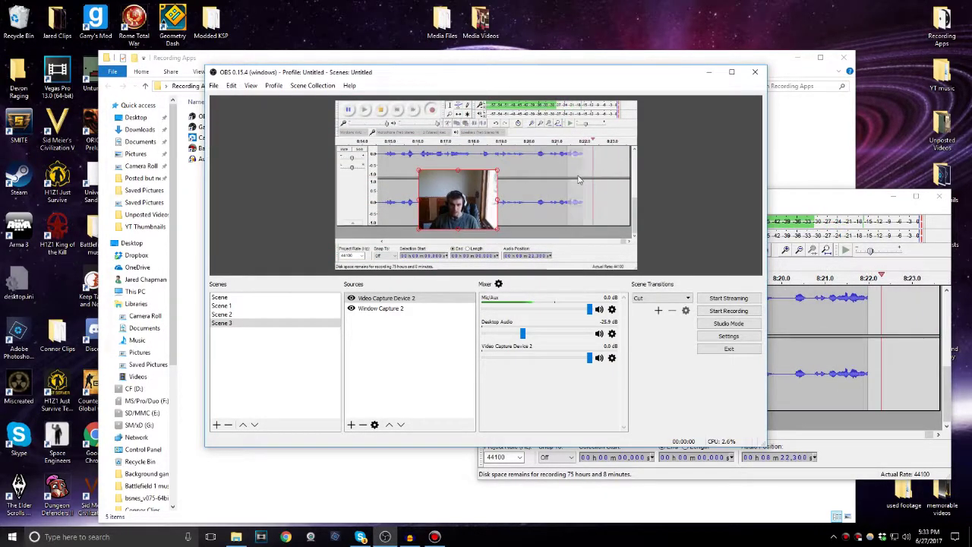
left_click_drag(511, 142, 673, 220)
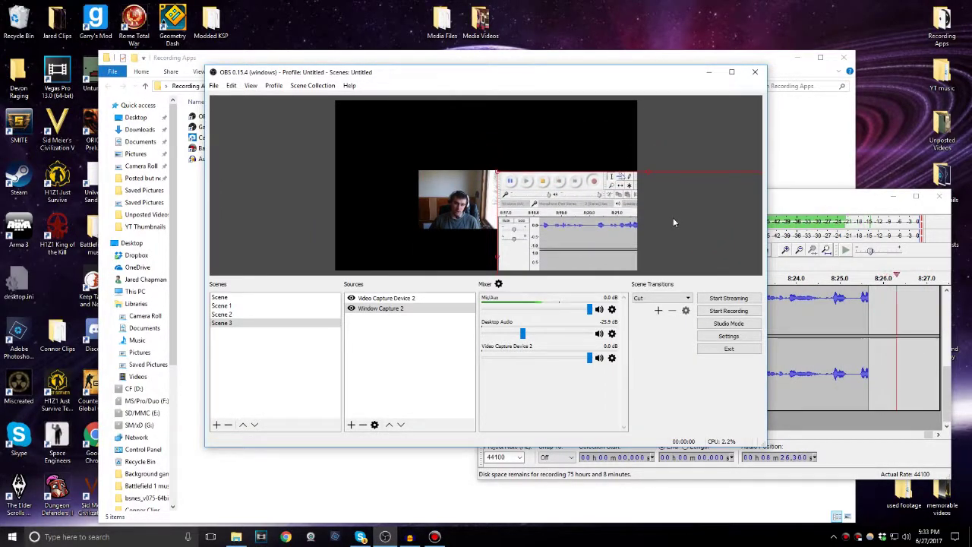
Step: Stretch the Audacity capture to fill the canvas and move the webcam to the top-right corner
left_click(453, 173)
left_click_drag(453, 173, 370, 108)
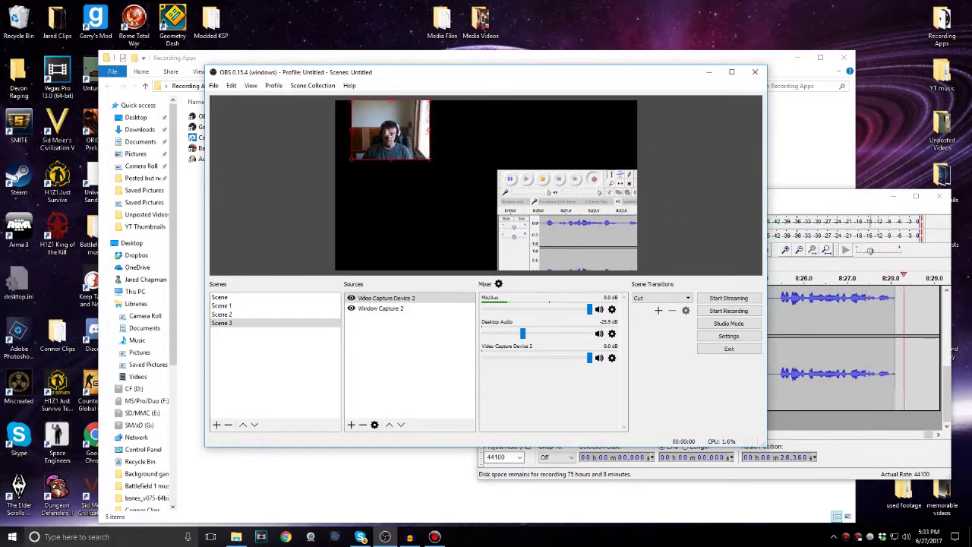
left_click(595, 241)
left_click_drag(595, 242, 433, 168)
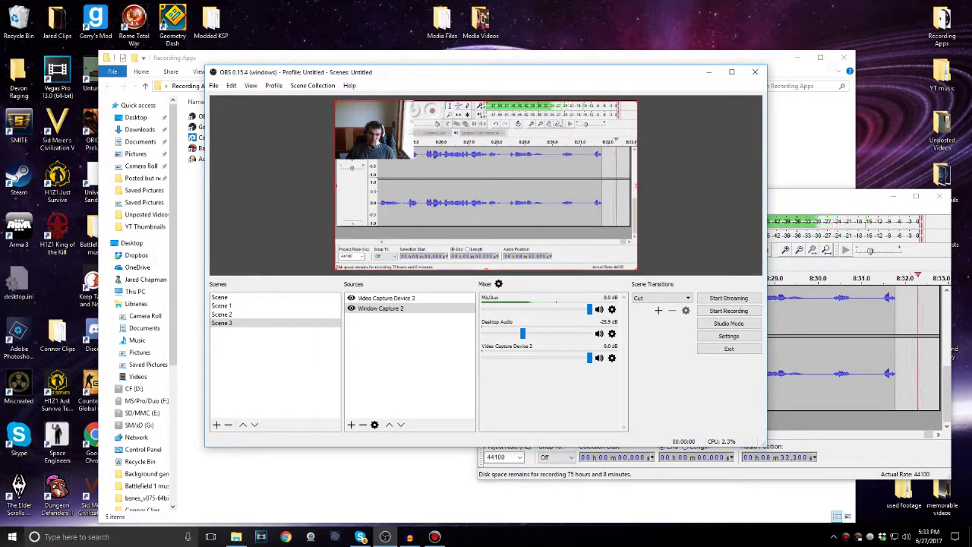
left_click_drag(375, 138, 602, 138)
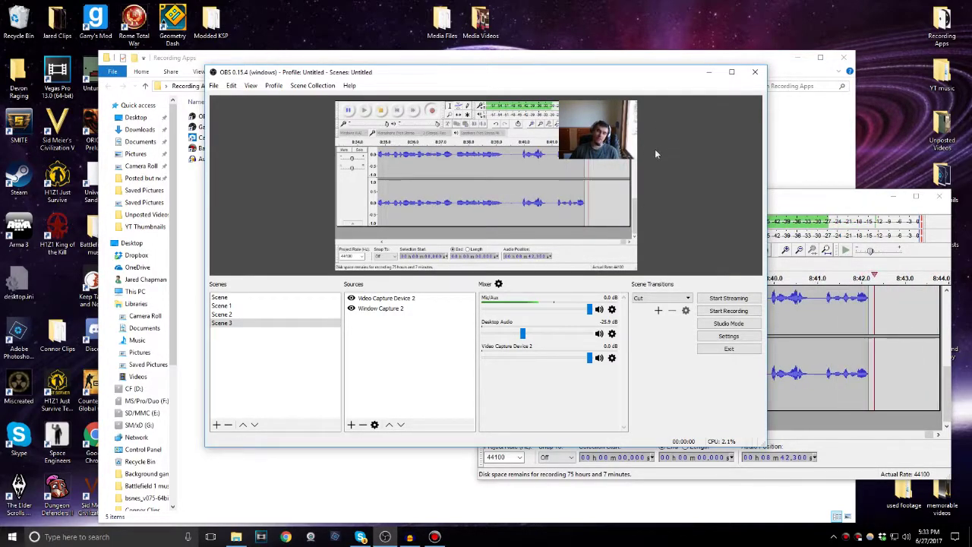
Step: Enlarge the webcam face-cam down and to the left, then nudge it slightly left
left_click(598, 149)
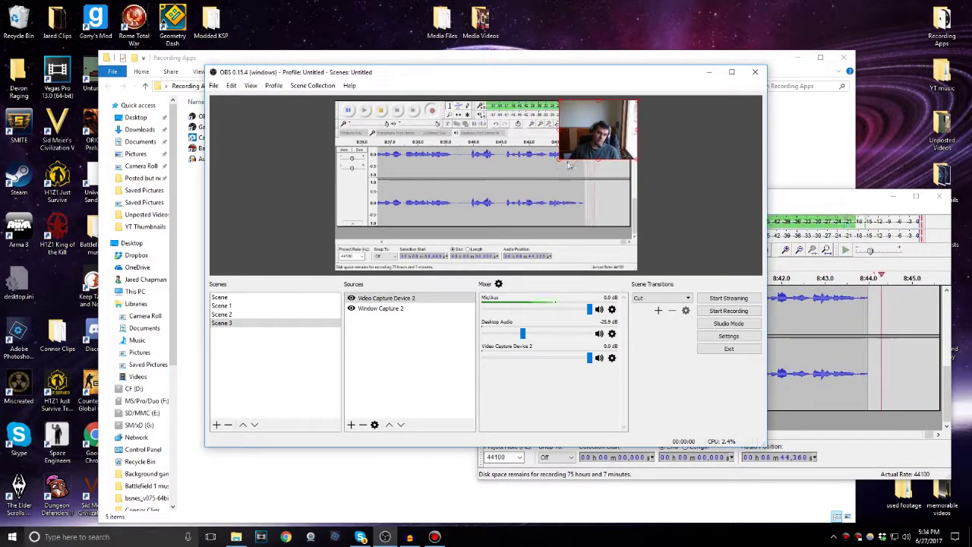
left_click_drag(561, 161, 411, 257)
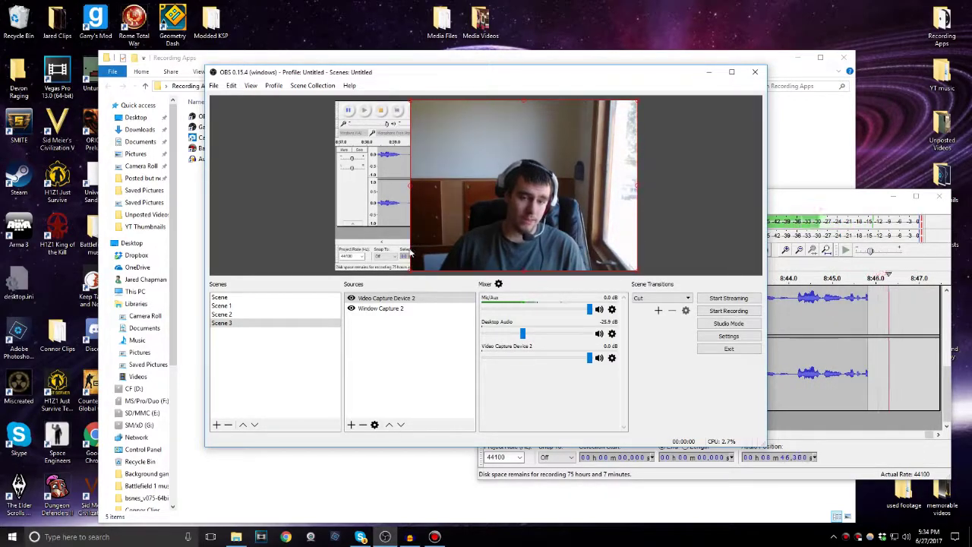
left_click_drag(455, 229, 410, 231)
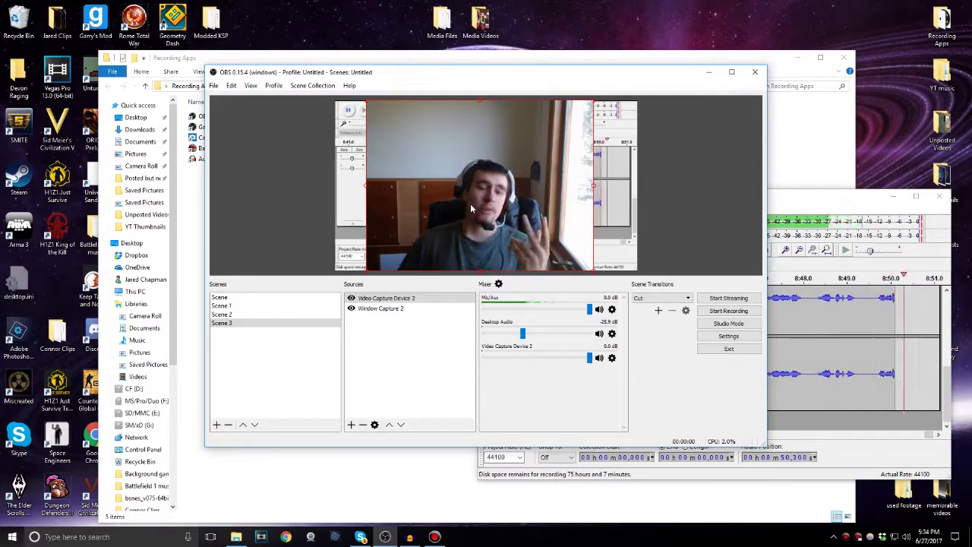